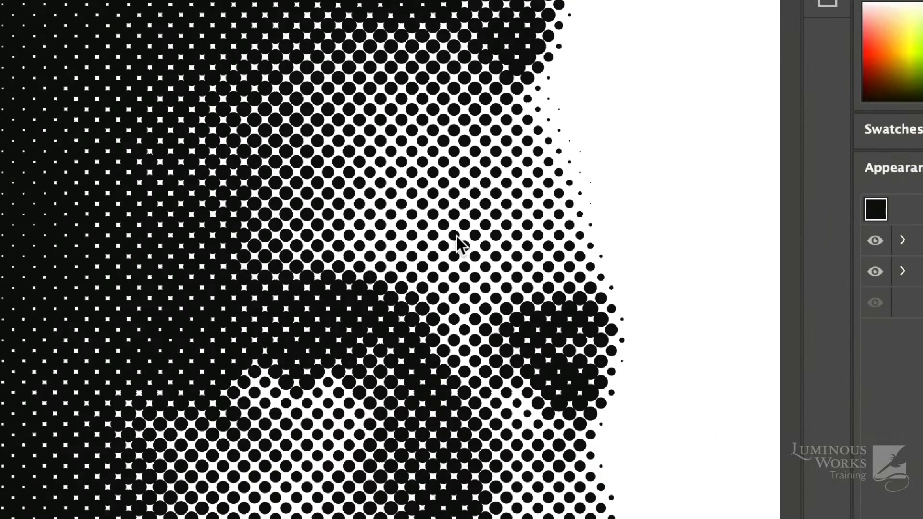
Step: Drag one halftone dot off the portrait onto the blank white artboard and select it
left_click_drag(455, 235, 709, 133)
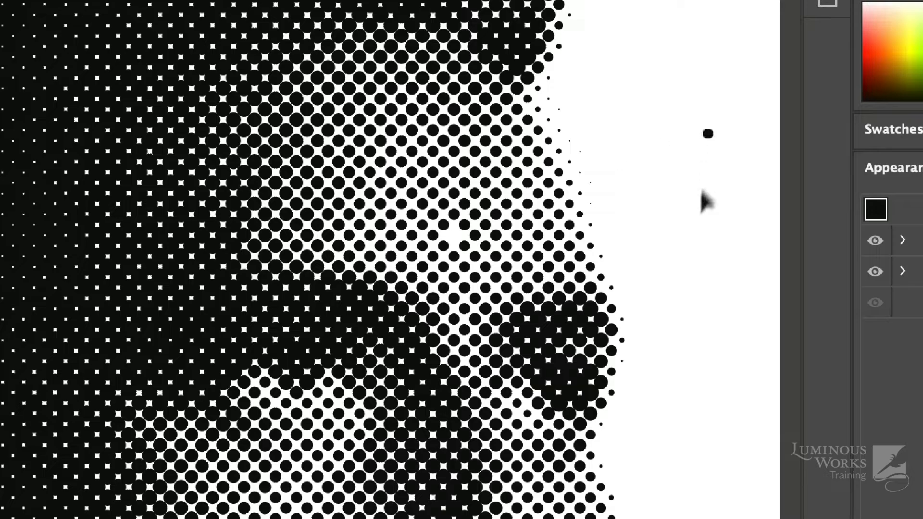
left_click(689, 242)
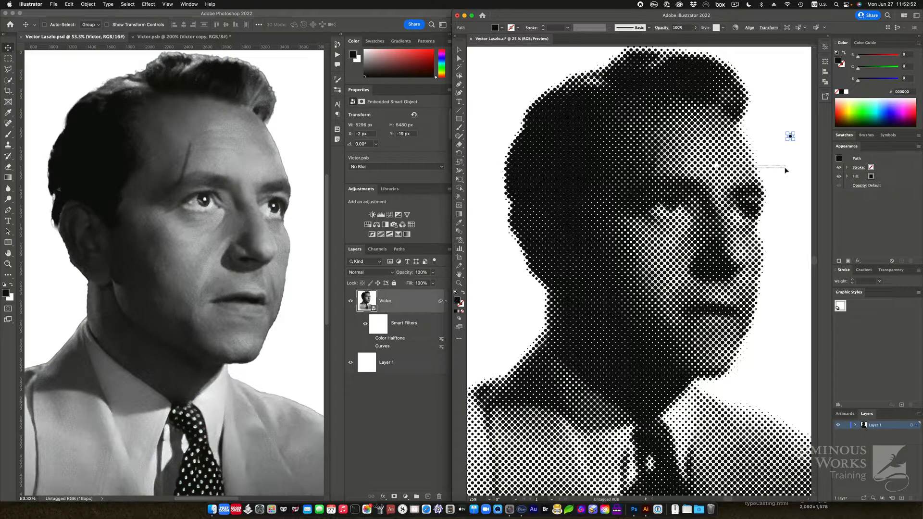
Step: Undo the dot move with Cmd+Z so it returns to the portrait, then deselect everything
left_click_drag(786, 170, 783, 156)
key("cmd+z")
left_click(782, 157)
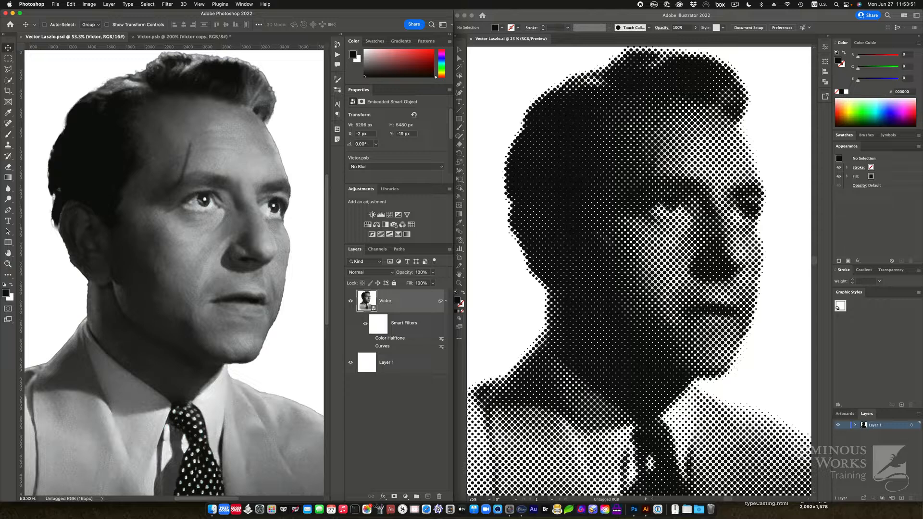
Step: In Victor.psb, hide Victor copy, show the blurred Victor layer and re-enable its Smart Filters mask
left_click(152, 37)
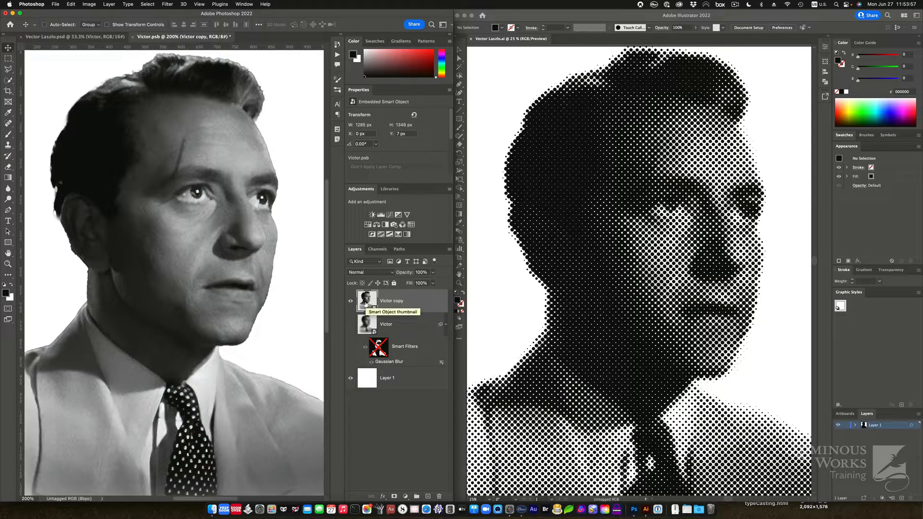
right_click(413, 304)
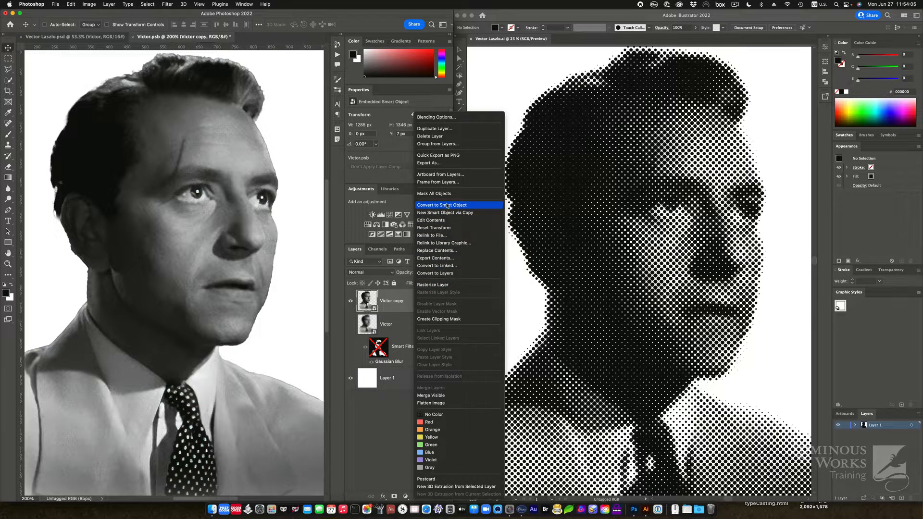
left_click(390, 309)
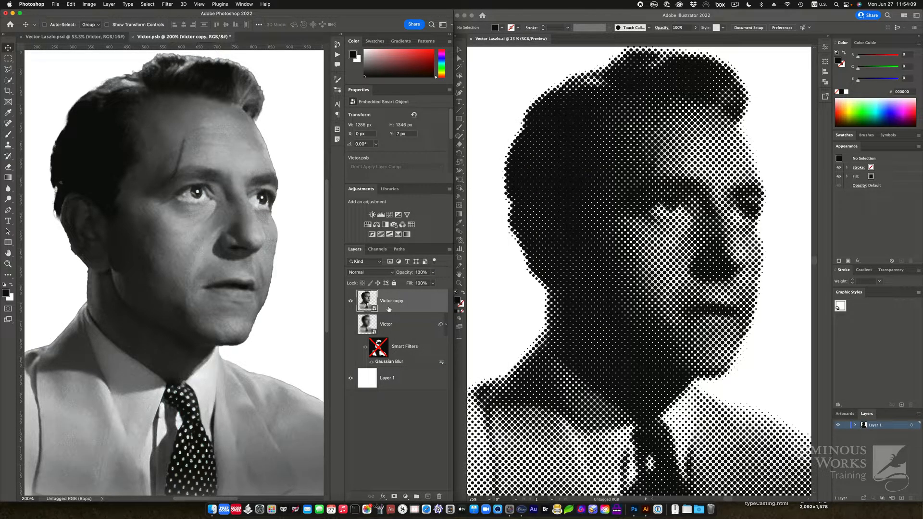
left_click(351, 301)
left_click(350, 324)
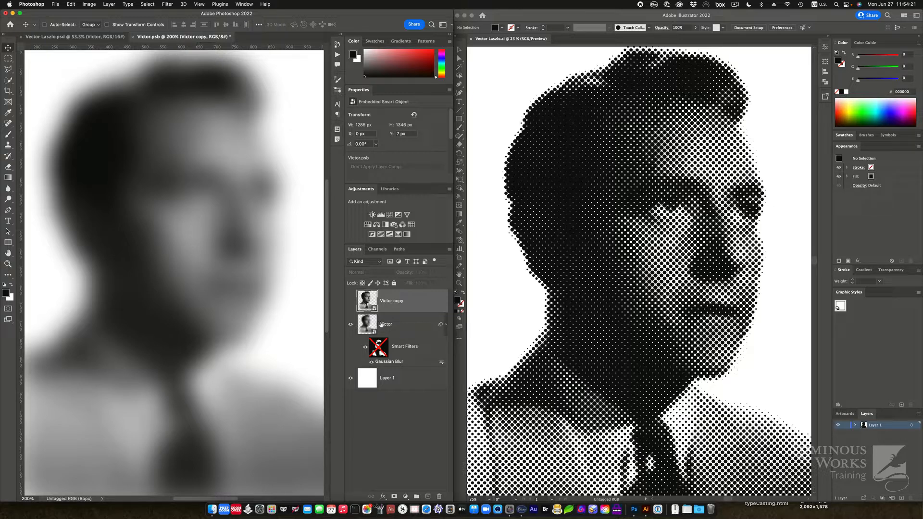
left_click(379, 347, "shift")
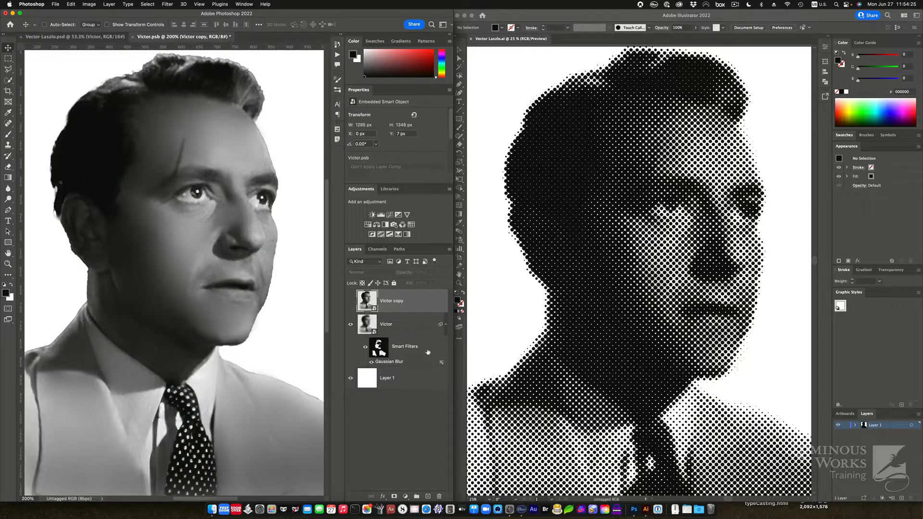
left_click(378, 350)
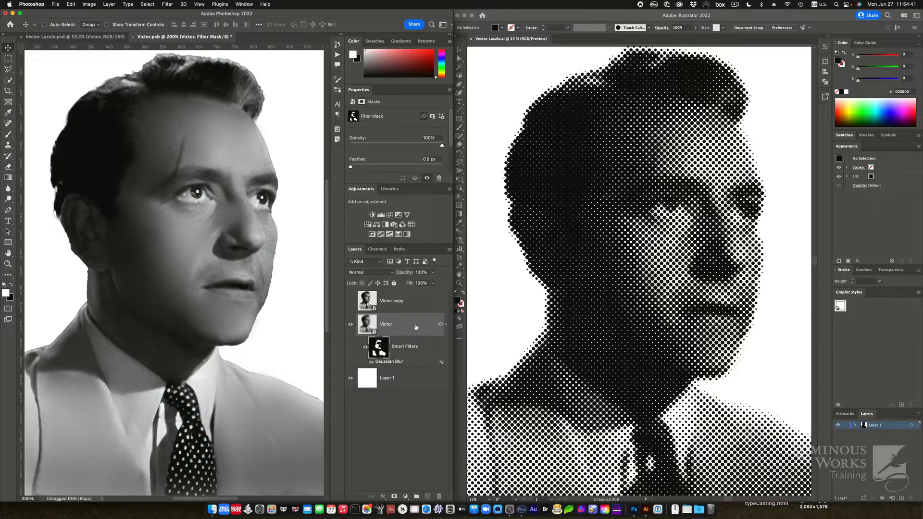
Step: Apply the With Blur layer comp and select the Victor copy layer
left_click(337, 130)
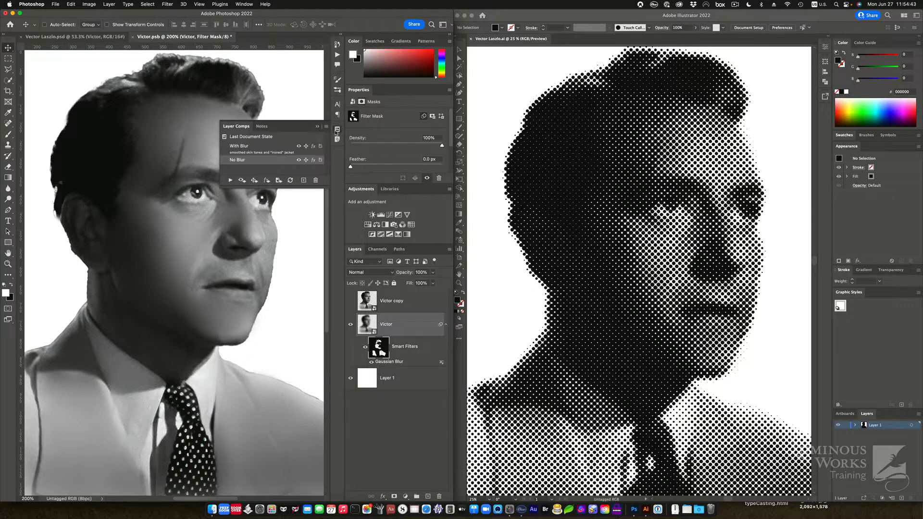
left_click(225, 147)
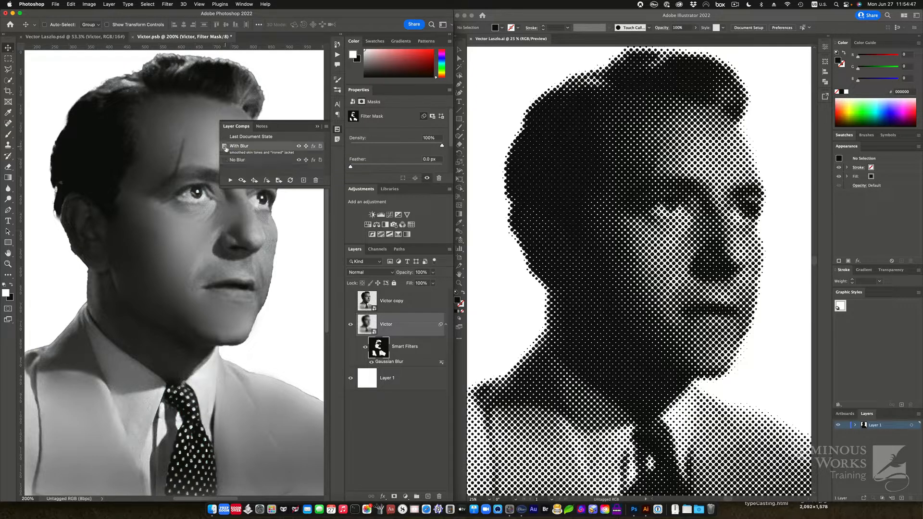
left_click(338, 130)
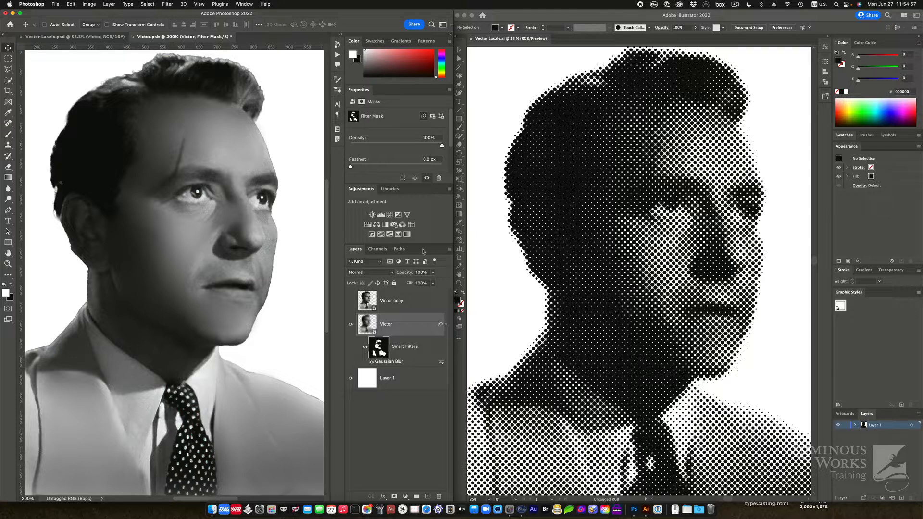
left_click(395, 308)
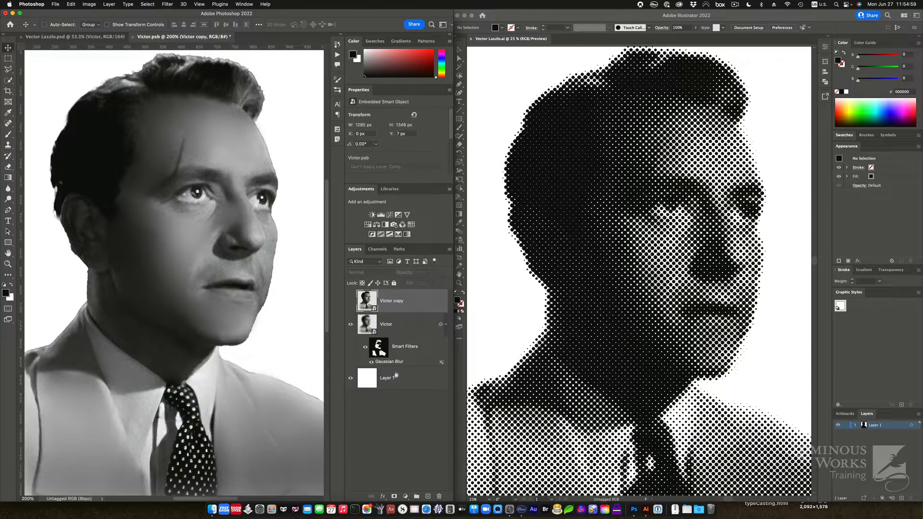
Step: Select all layers and close Victor.psb without saving changes
left_click(399, 382, "shift")
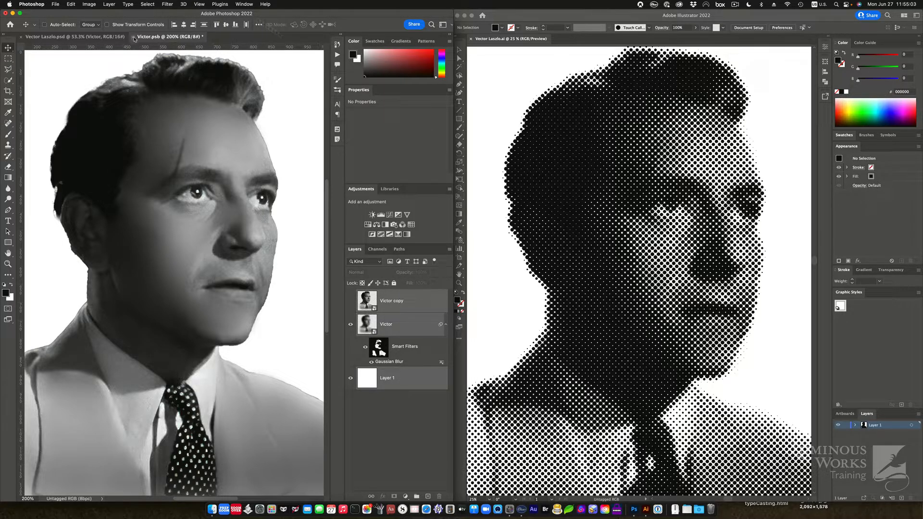
left_click(134, 39)
left_click(500, 193)
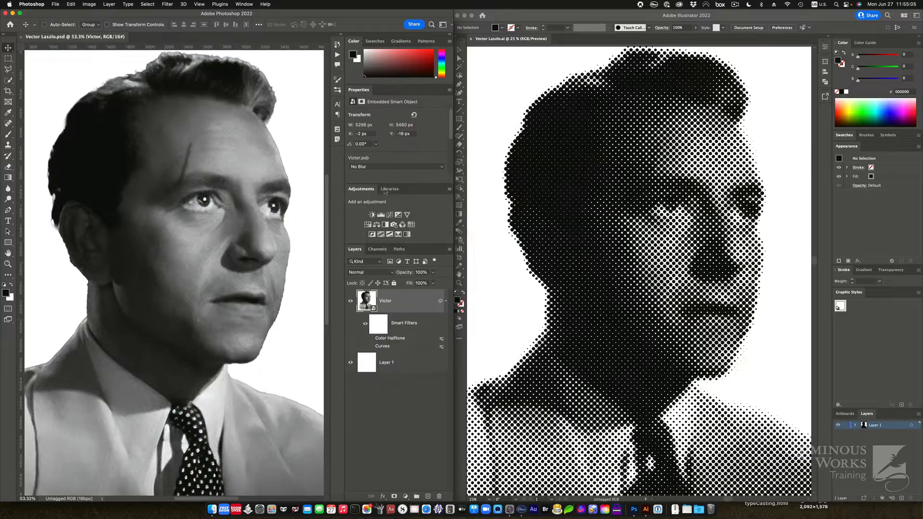
Step: Change the Victor smart object's layer comp from No Blur to With Blur in Properties
left_click(337, 130)
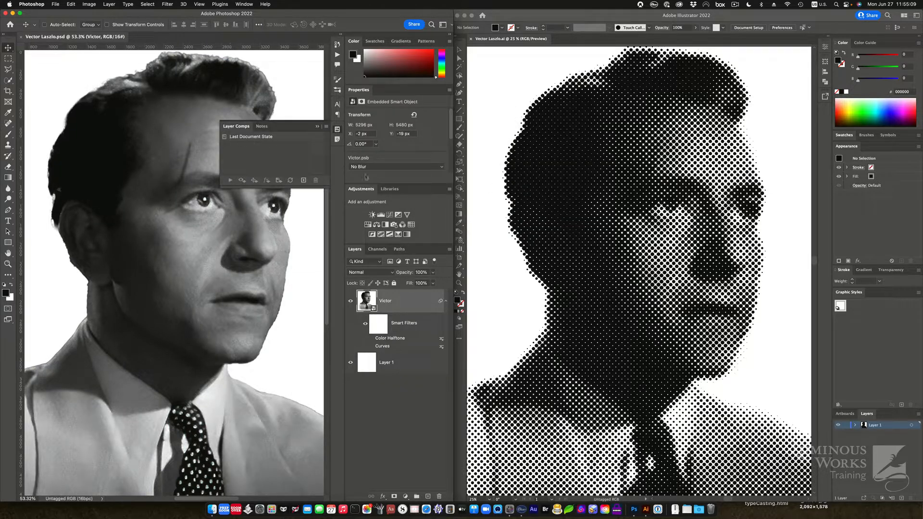
left_click(337, 131)
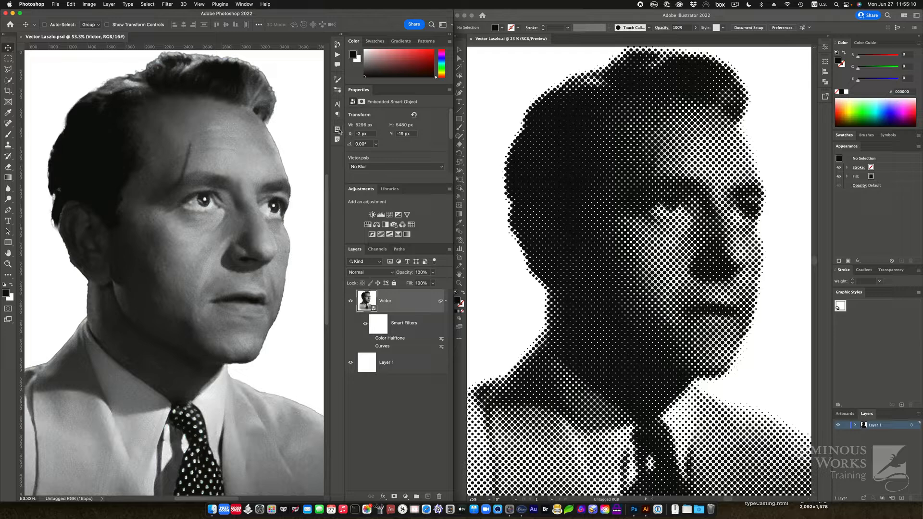
left_click(382, 166)
left_click(381, 159)
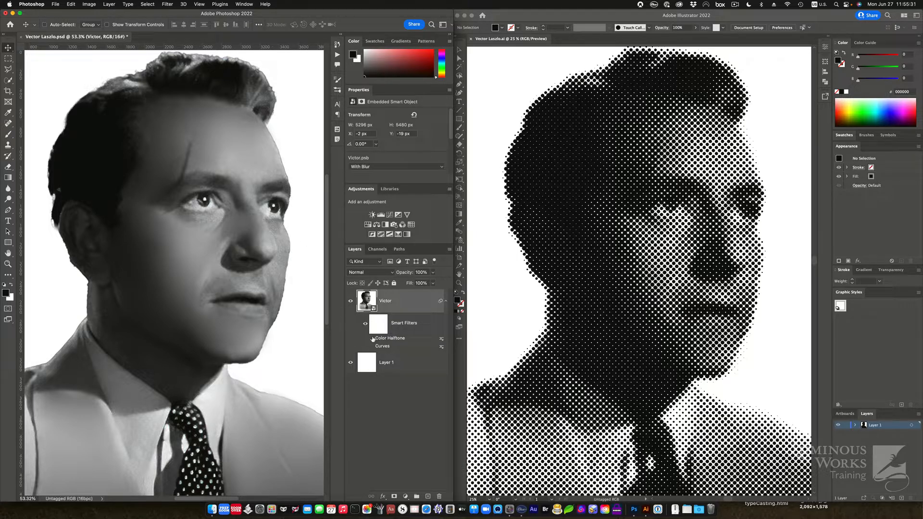
Step: Apply Color Halftone with Max Radius 30 and all channel angles at 45°, then zoom in on the dots
left_click(169, 4)
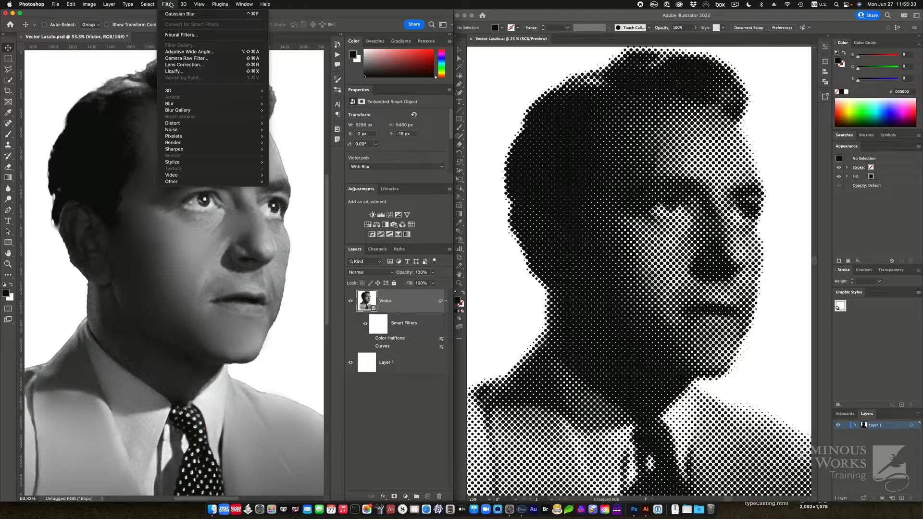
mouse_move(202, 136)
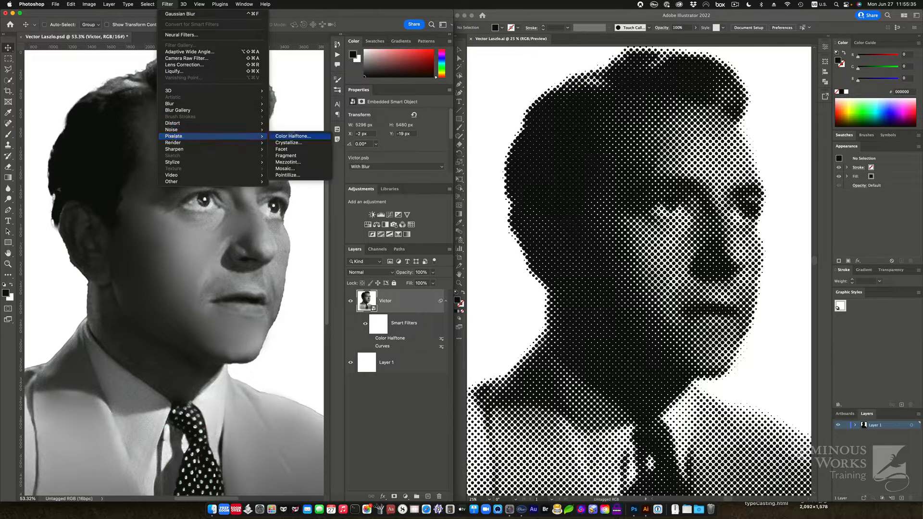
left_click(311, 138)
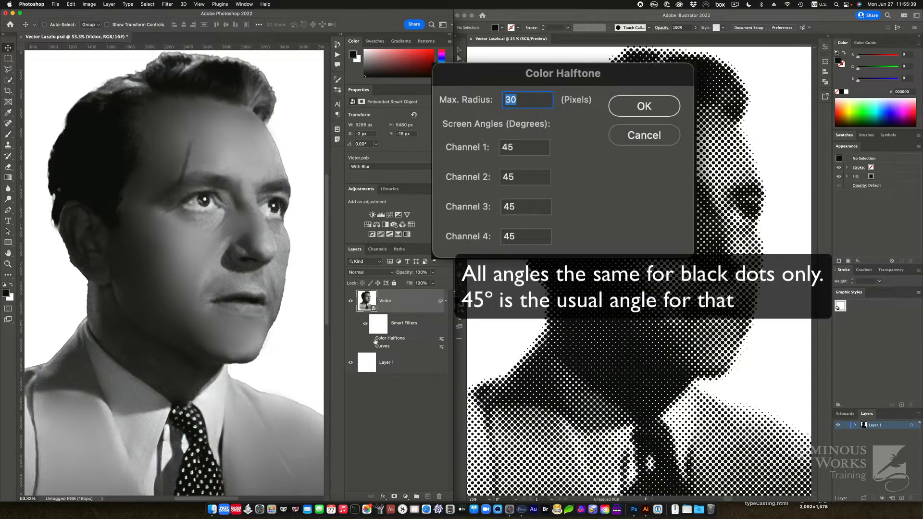
key("Return")
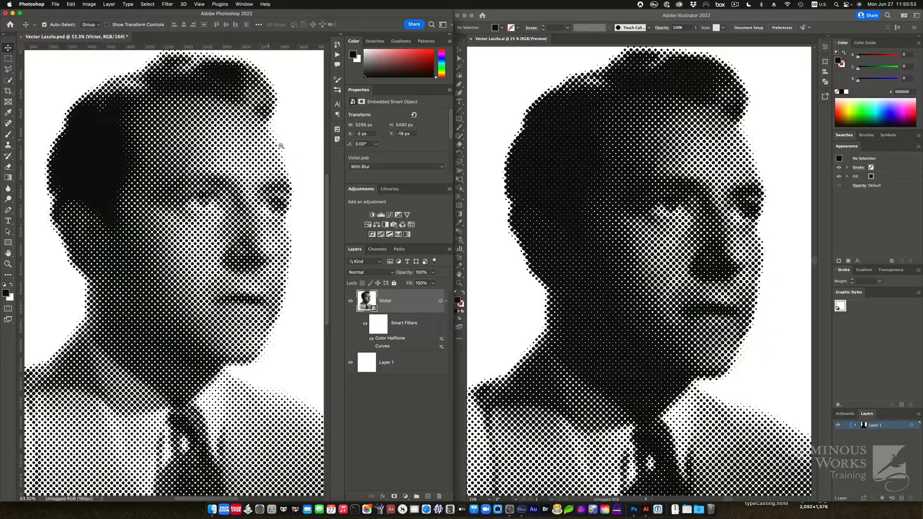
mouse_move(280, 145)
left_mouse_down()
mouse_move(362, 169)
mouse_move(272, 162)
mouse_move(290, 154)
left_mouse_up()
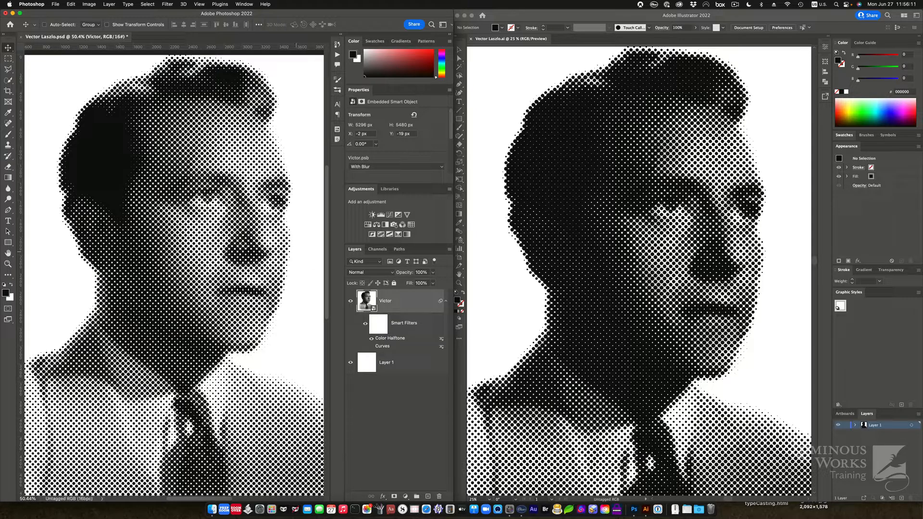
left_click(371, 338)
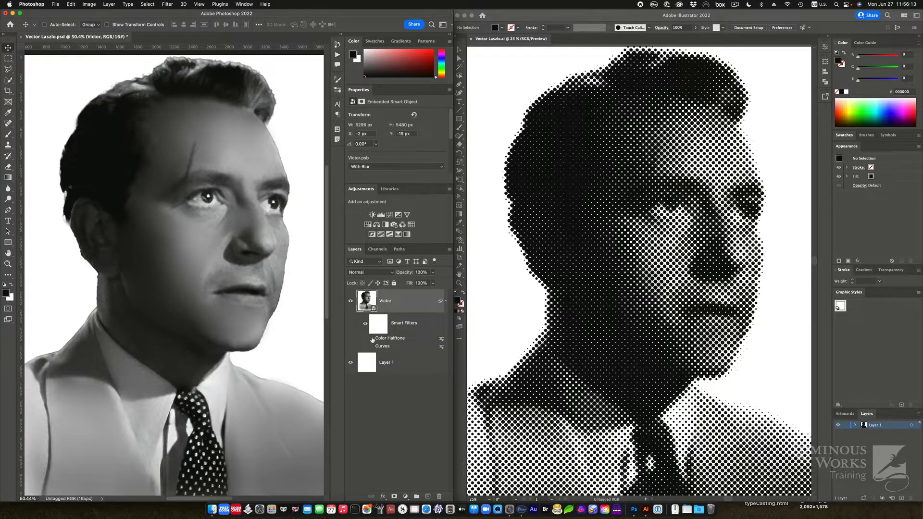
left_click(372, 346)
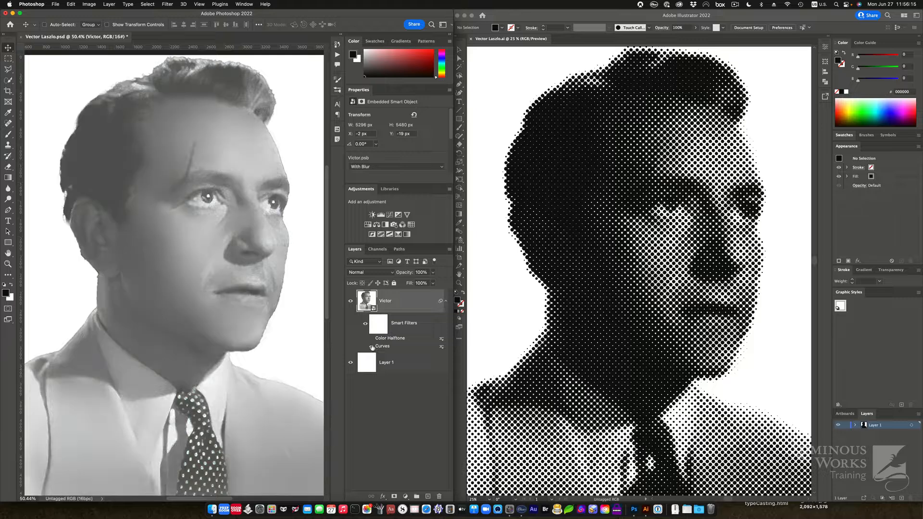
double_click(385, 346)
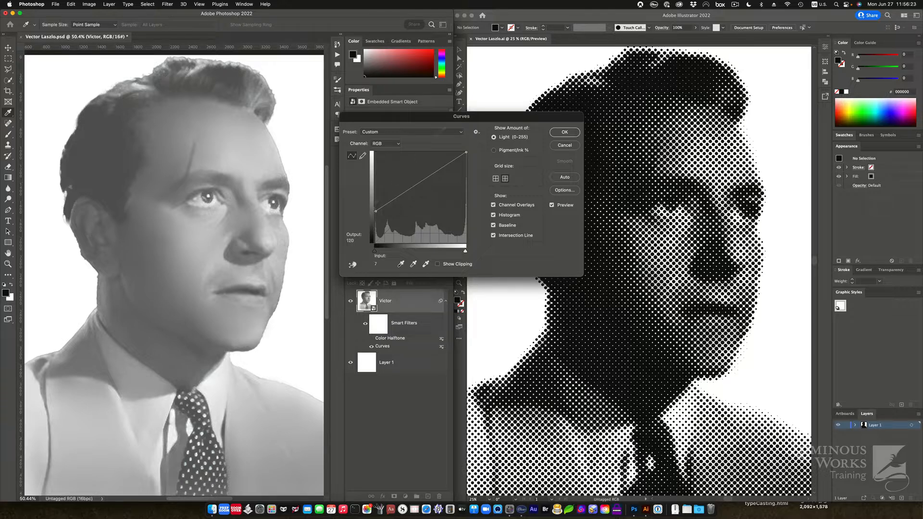
left_click(565, 133)
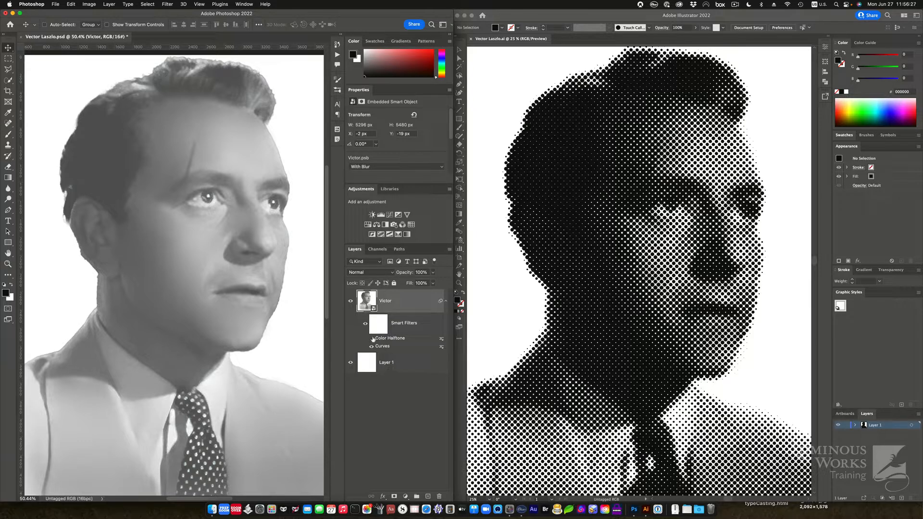
left_click(371, 339)
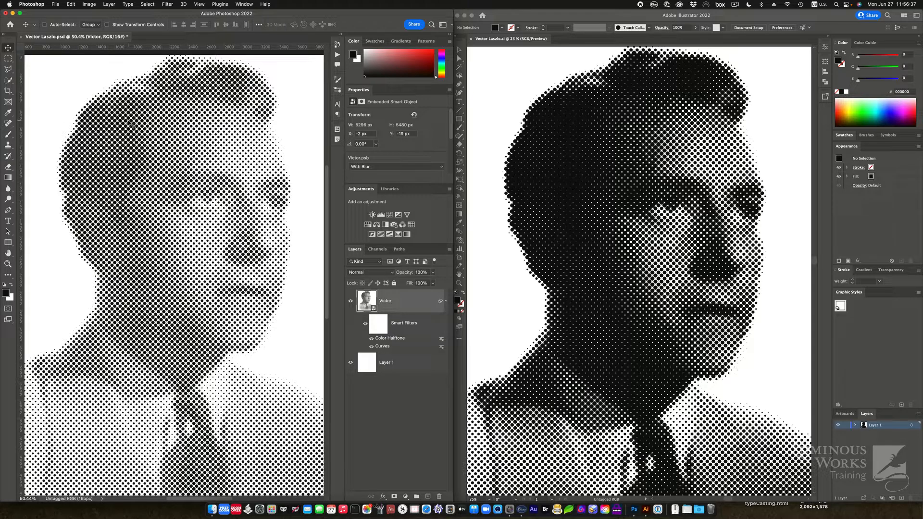
double_click(385, 346)
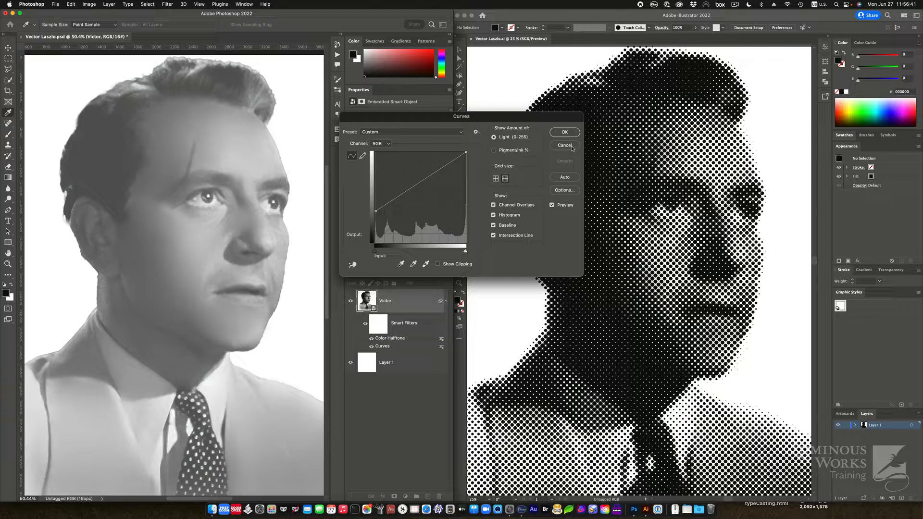
left_click(564, 133)
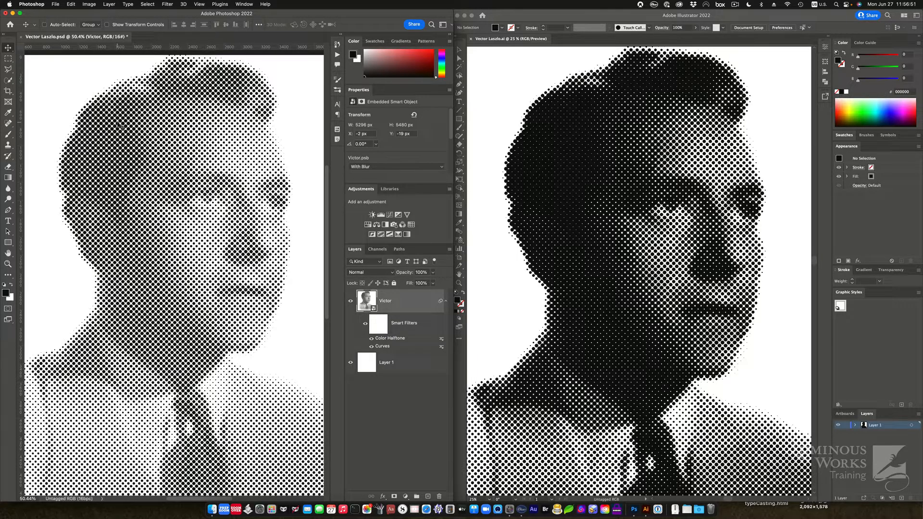
left_click_drag(118, 126, 185, 131, "super")
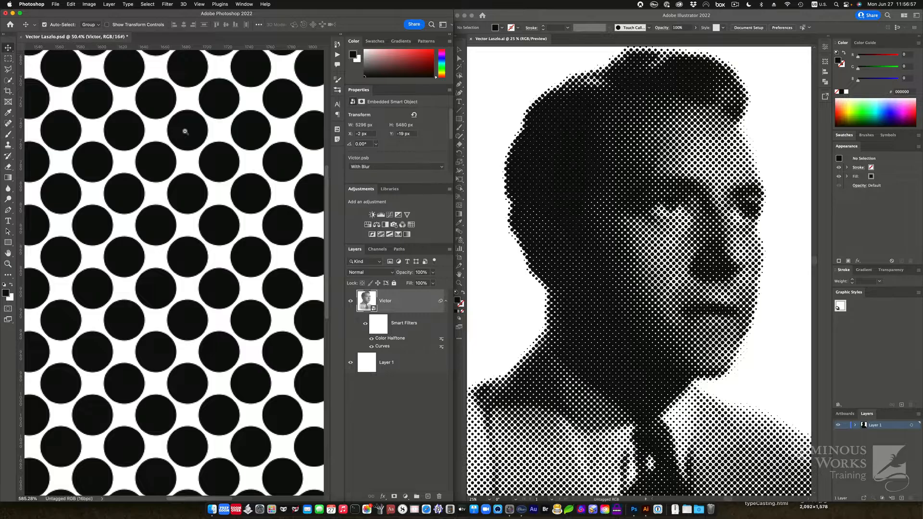
left_click_drag(185, 131, 118, 129, "super")
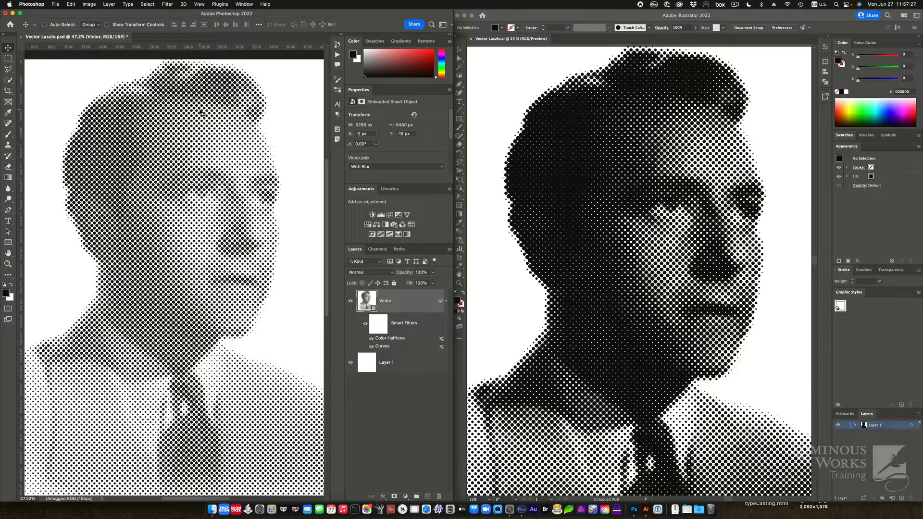
Step: Cmd-click the RGB channel, invert the selection to the dark dots, and trash the new2 path
left_click(381, 251)
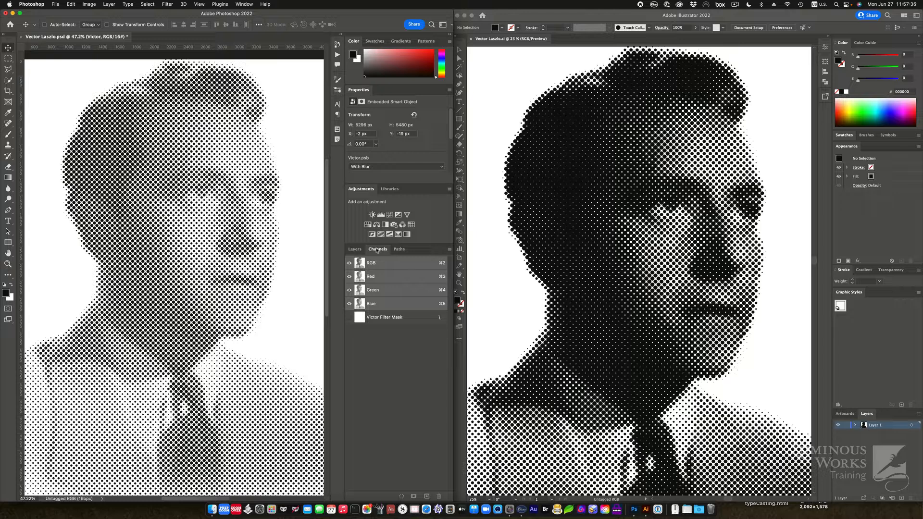
key("super")
left_click(374, 264, "super")
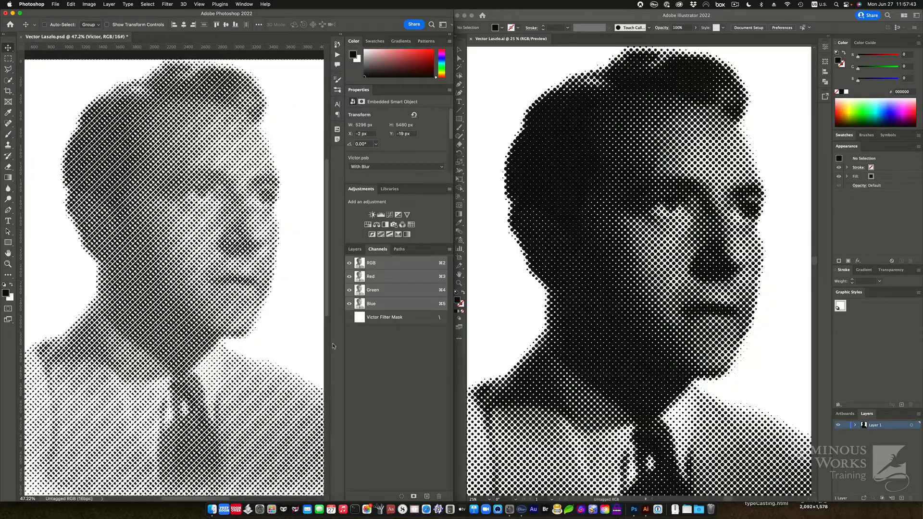
left_click(148, 5)
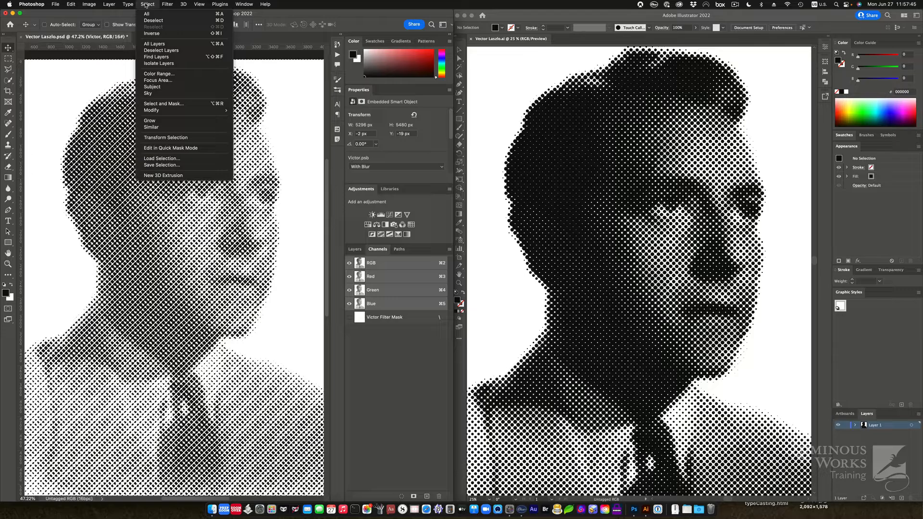
left_click(151, 33)
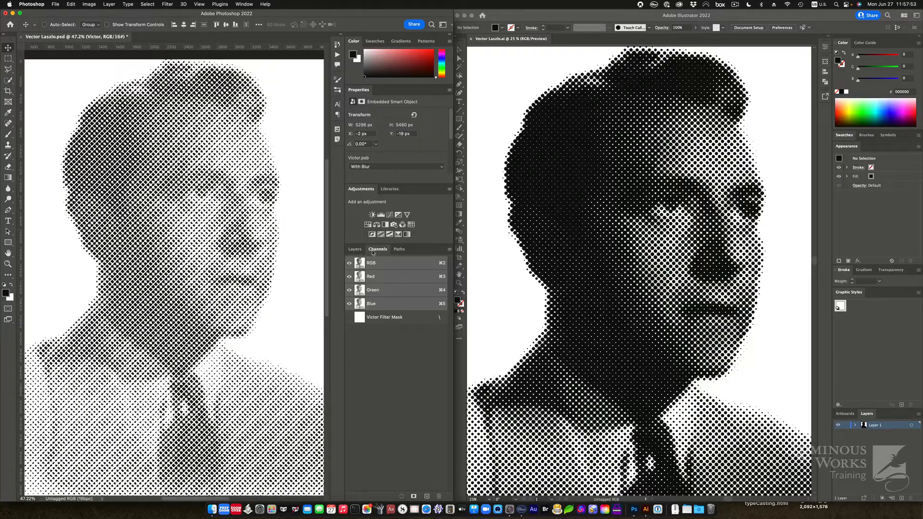
left_click(399, 249)
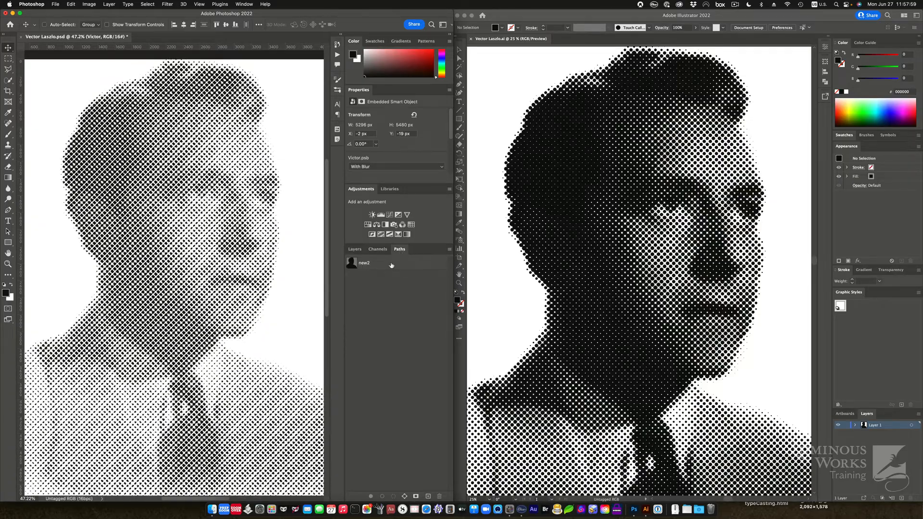
left_click_drag(391, 265, 439, 497)
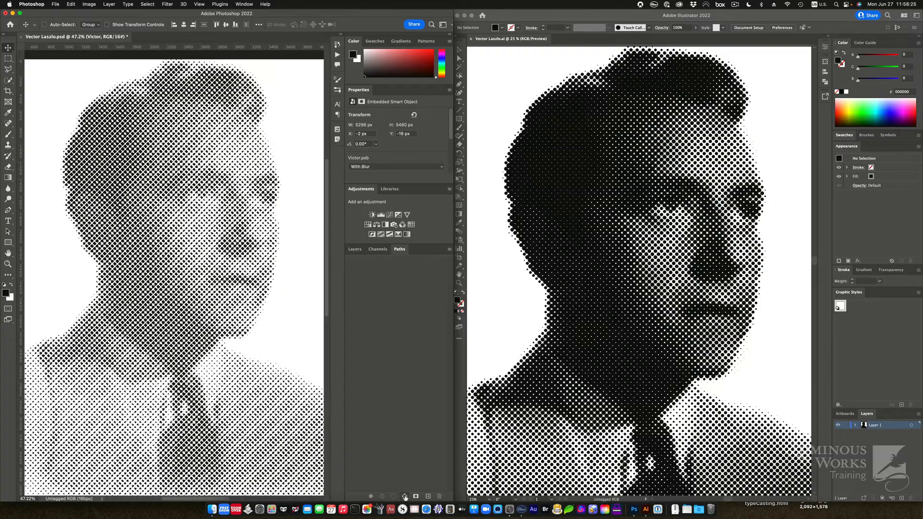
Step: Make a Work Path from the dot selection with a 0.5-pixel tolerance
left_click(405, 496, "alt")
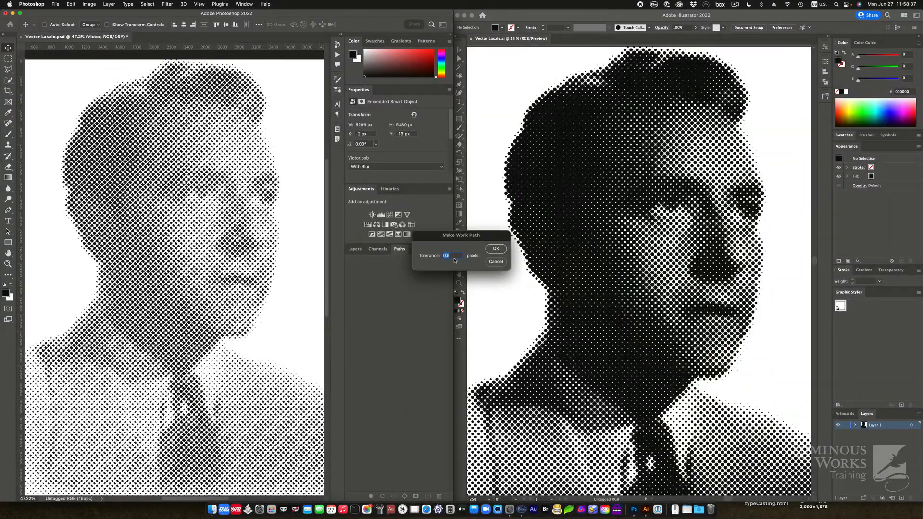
left_click(490, 249)
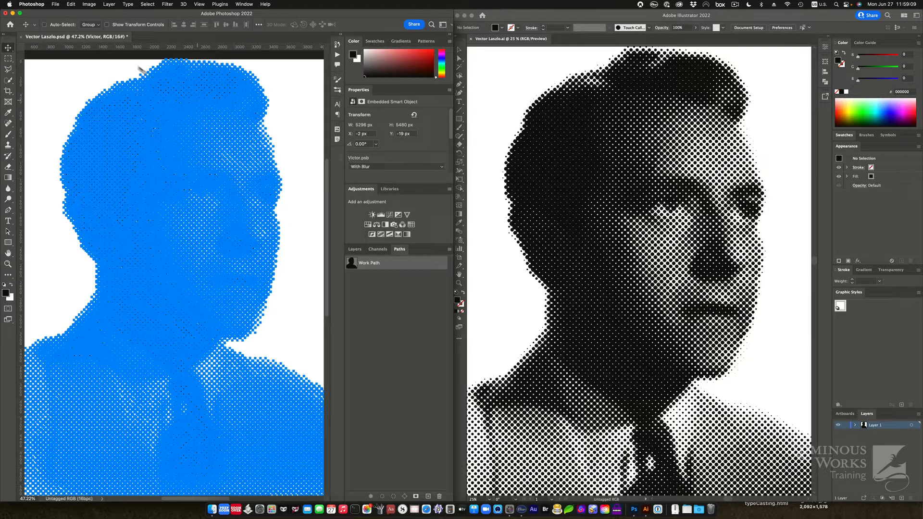
left_click(54, 4)
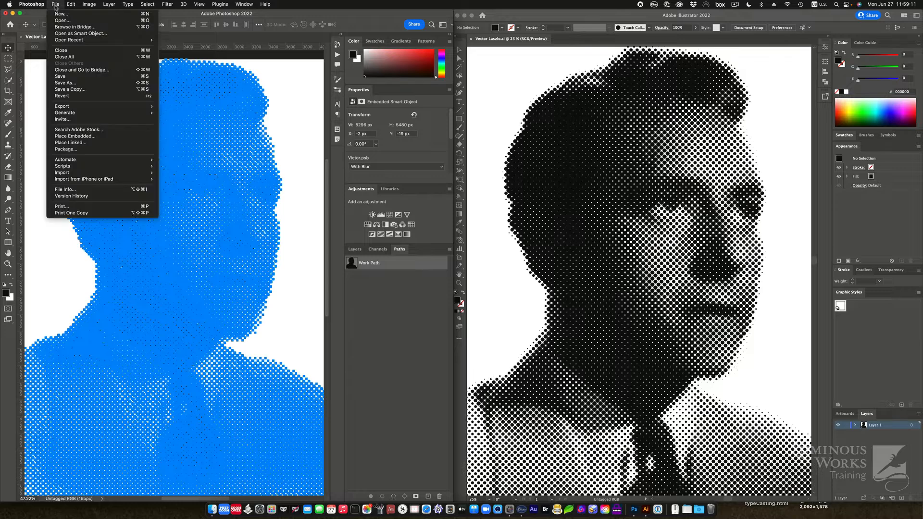
mouse_move(75, 107)
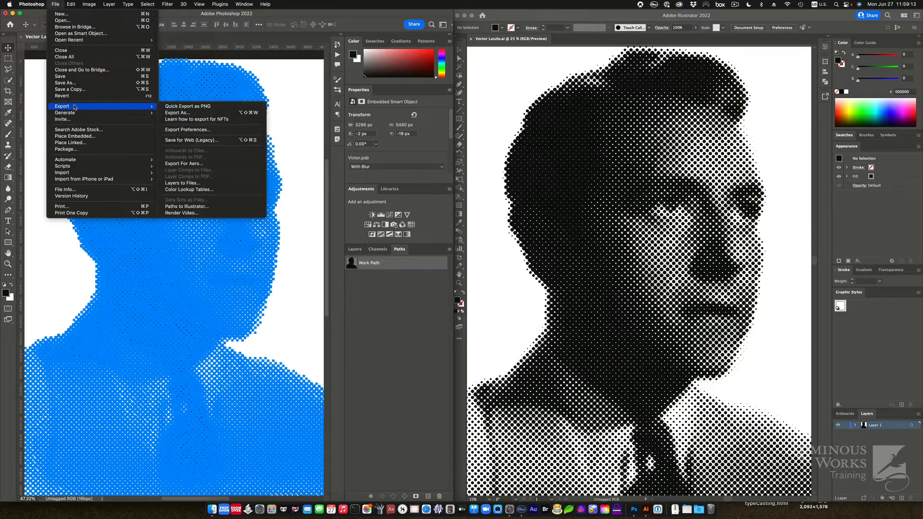
Step: Export the Work Path via Paths to Illustrator, saving it as Vector Laszlo2.ai on the Desktop
left_click(186, 206)
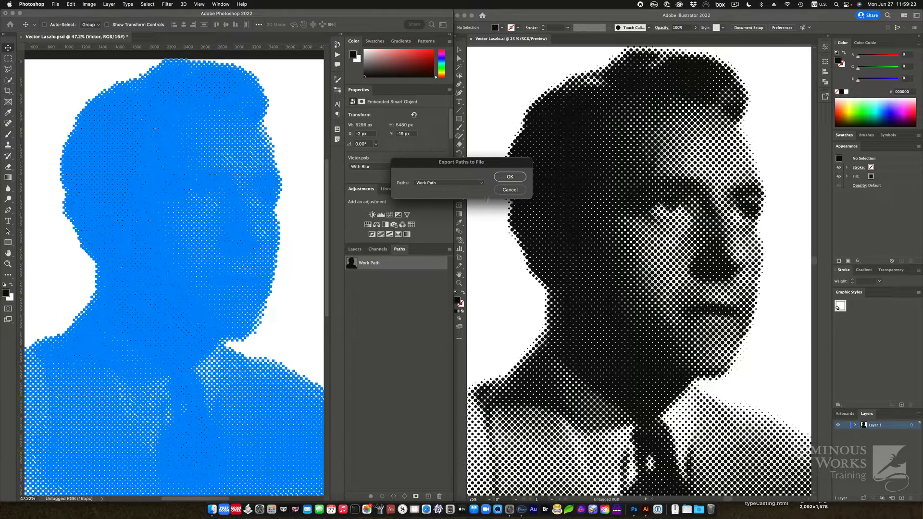
left_click(510, 177)
key("Right")
type("2")
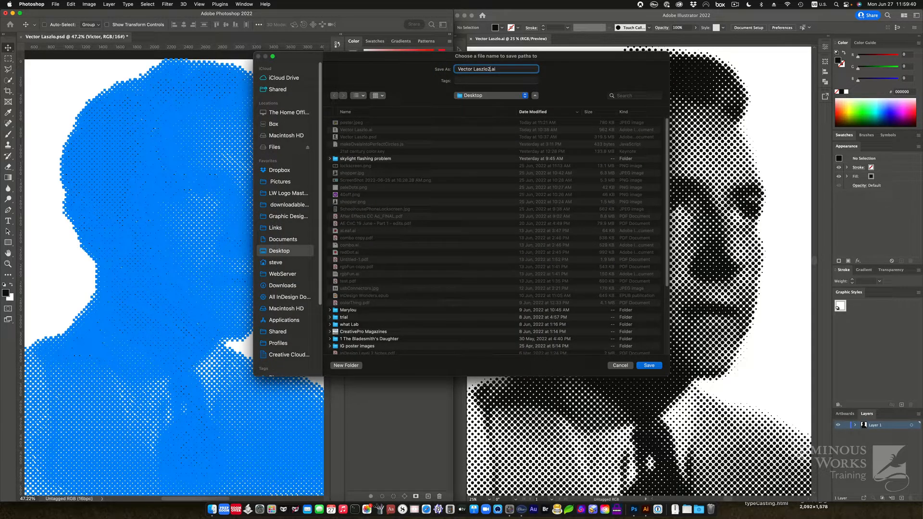
key("Return")
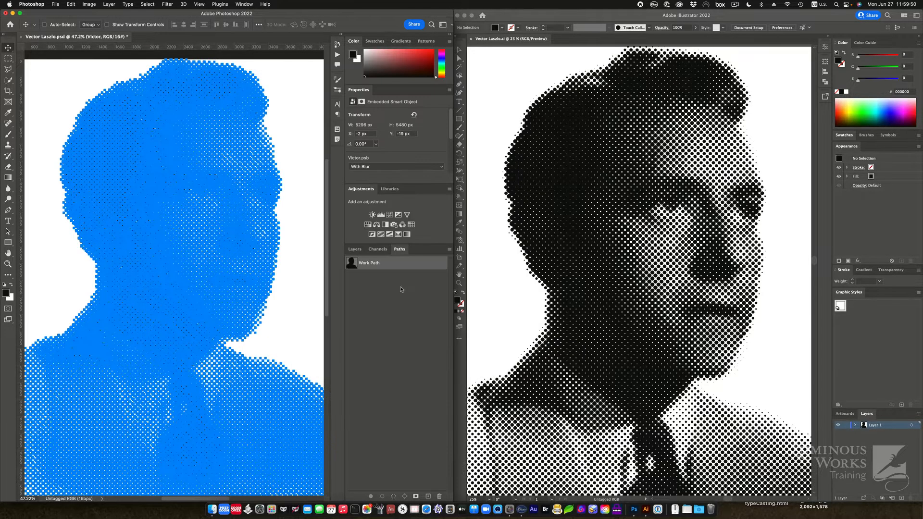
Step: In Illustrator, open Vector Laszlo2.ai, converting artboards from the Artwork Bounding Box
left_click(524, 30)
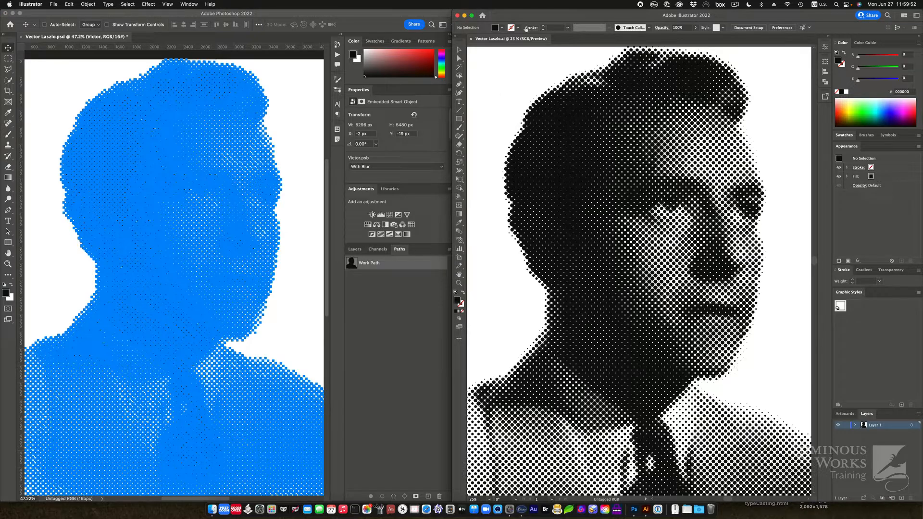
key("super+o")
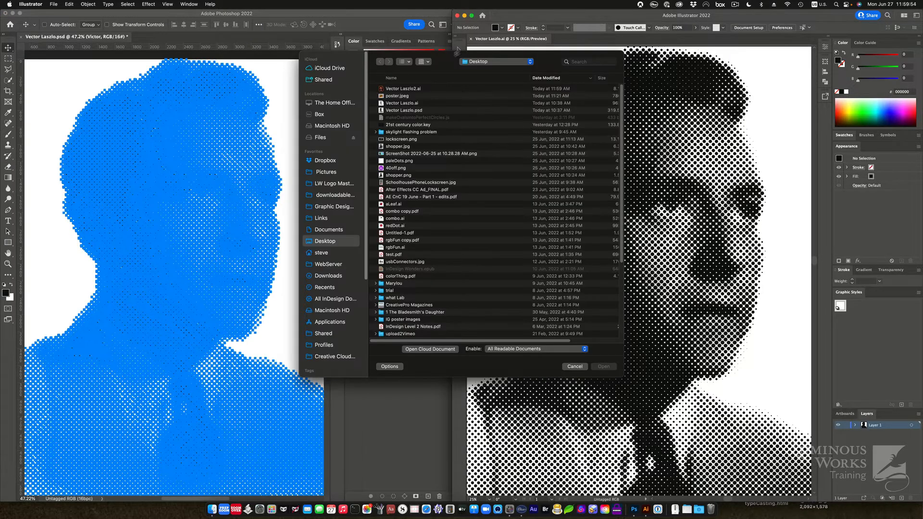
double_click(412, 89)
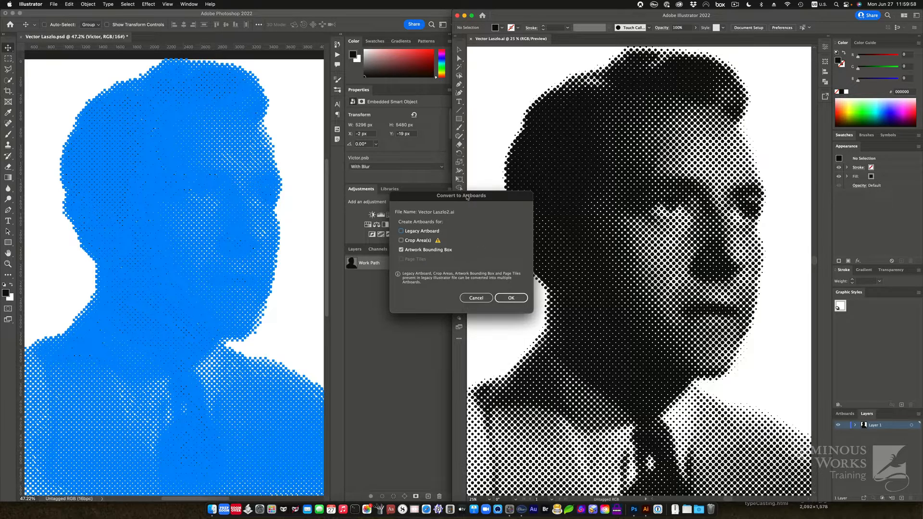
left_click_drag(462, 197, 449, 171)
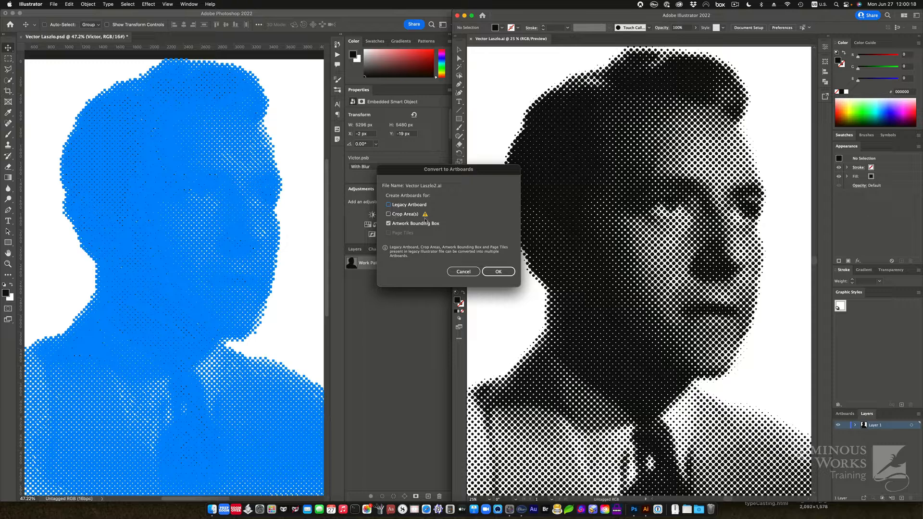
left_click(498, 272)
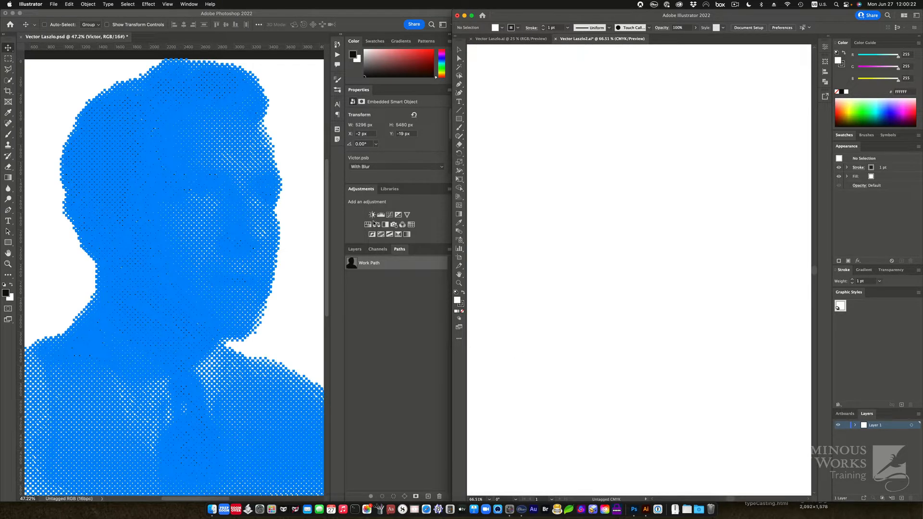
Step: Fit the artboard, select all paths, switch Document Color Mode to RGB, fill them black, then deselect
key("super+0")
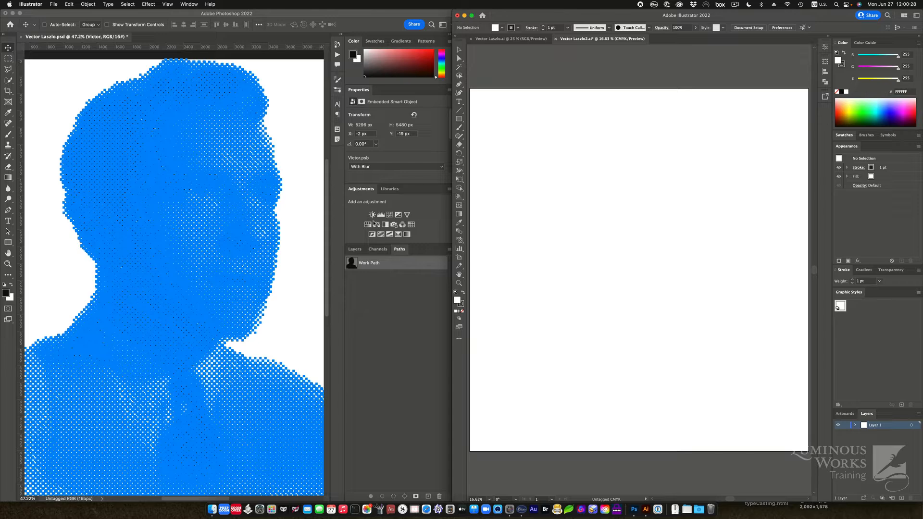
key("super+v")
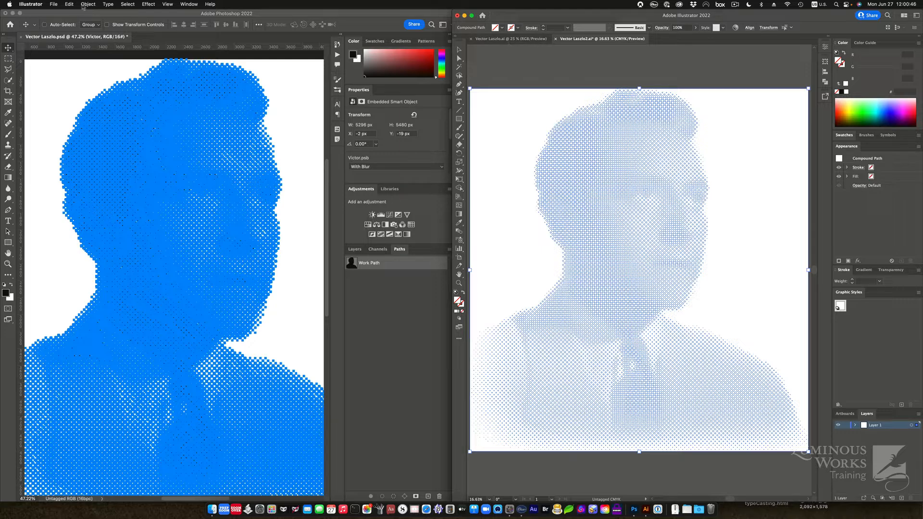
left_click(53, 5)
mouse_move(65, 200)
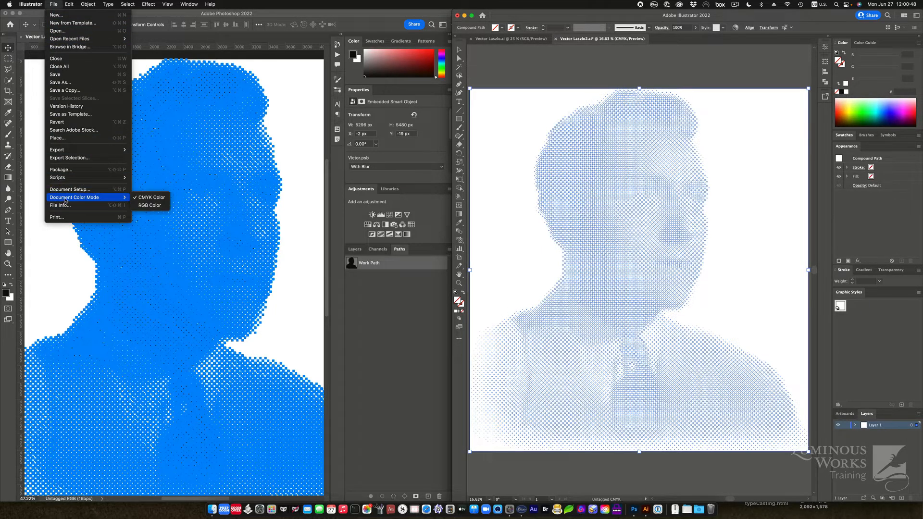
left_click(150, 205)
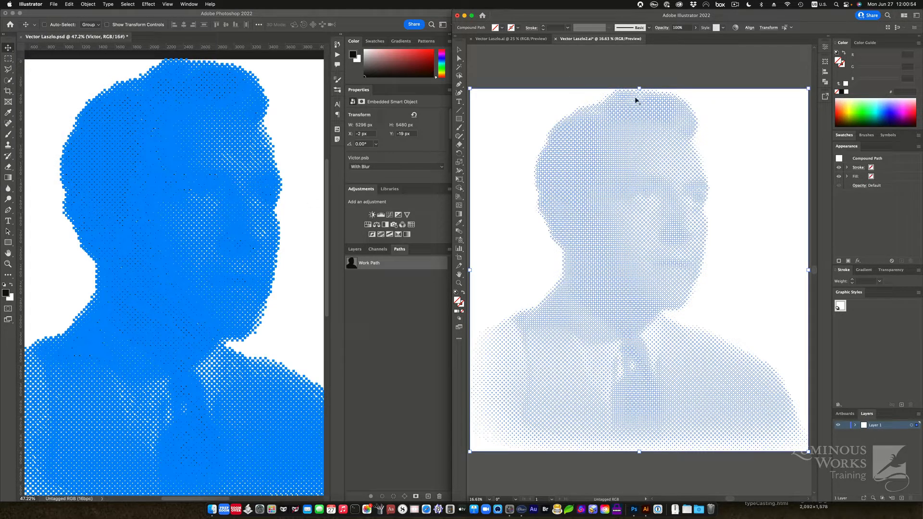
left_click(842, 92)
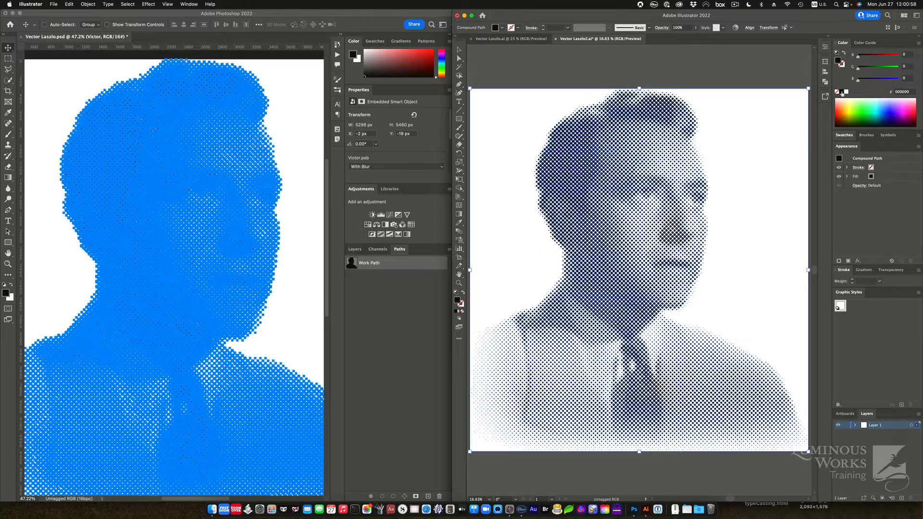
left_click(775, 140)
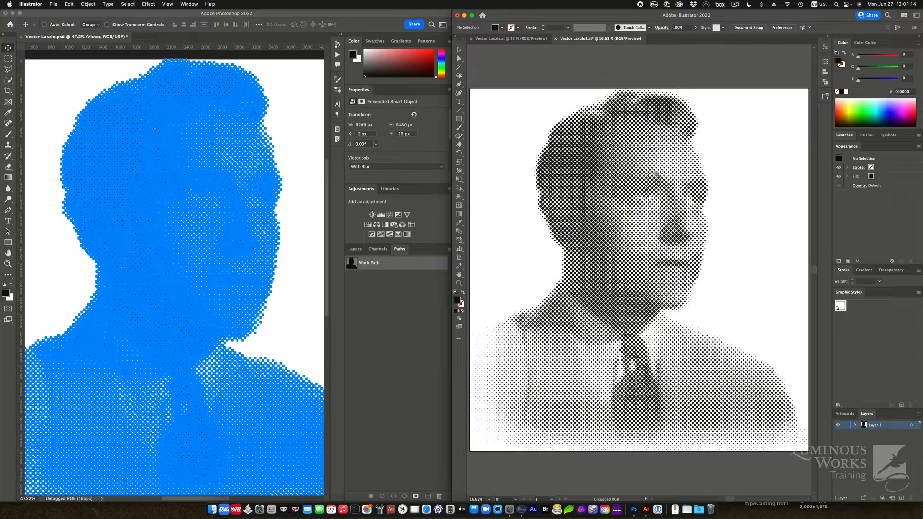
Step: Zoom in closely on the rough dots, select the dot compound path, and bring up the Effect menu
left_click_drag(664, 179, 738, 155)
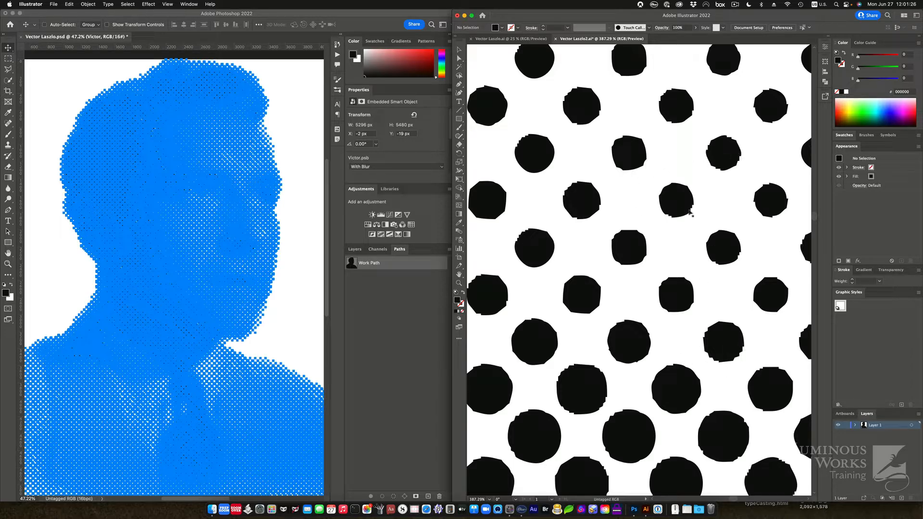
left_click(691, 213)
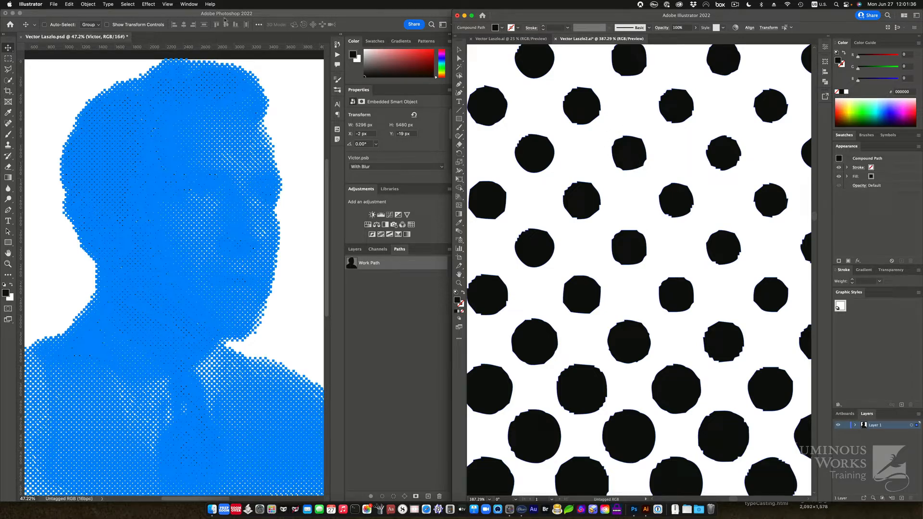
left_click(148, 5)
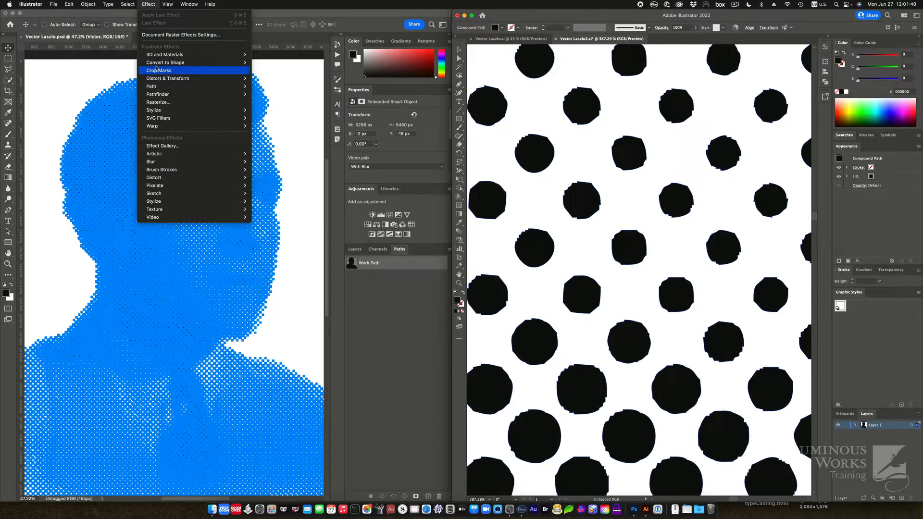
Step: Convert the dots to ellipses with relative extra width and height of 0 in, previewing before applying
mouse_move(157, 64)
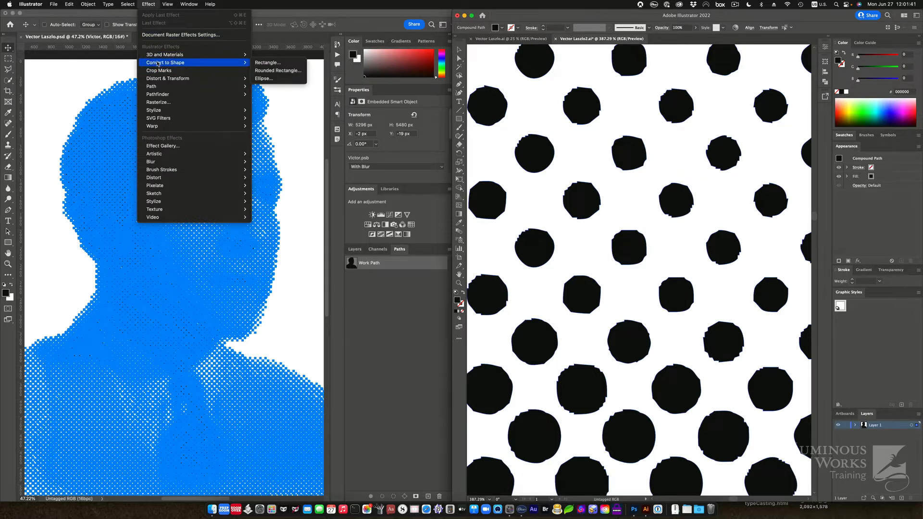
left_click(294, 80)
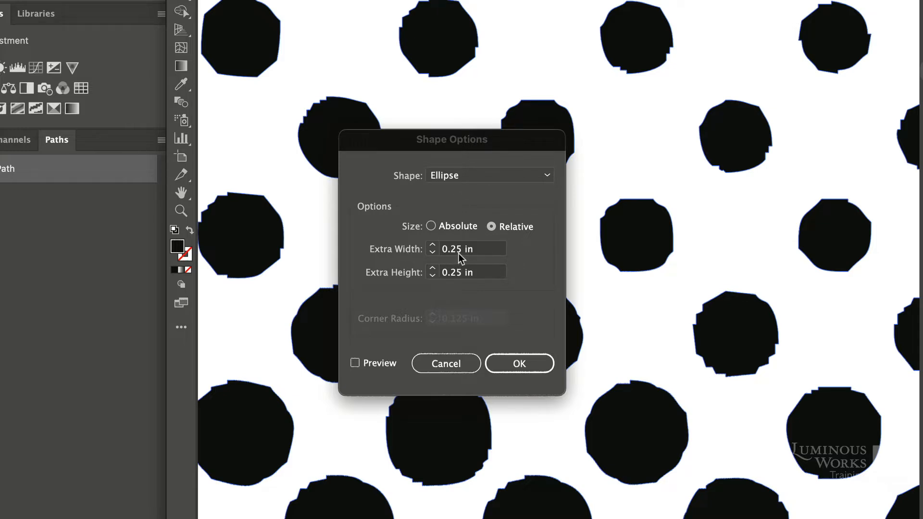
left_click(409, 249)
left_click(402, 247)
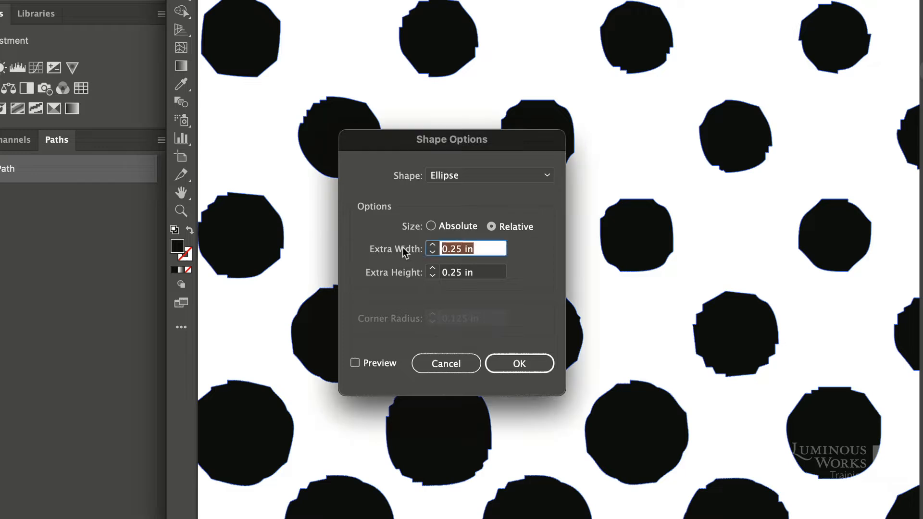
type("0")
key("Tab")
type("0")
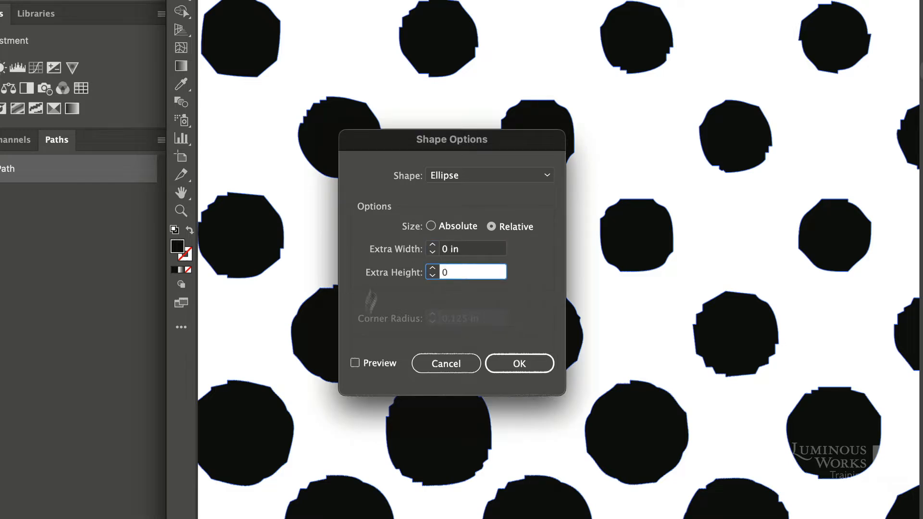
left_click(355, 364)
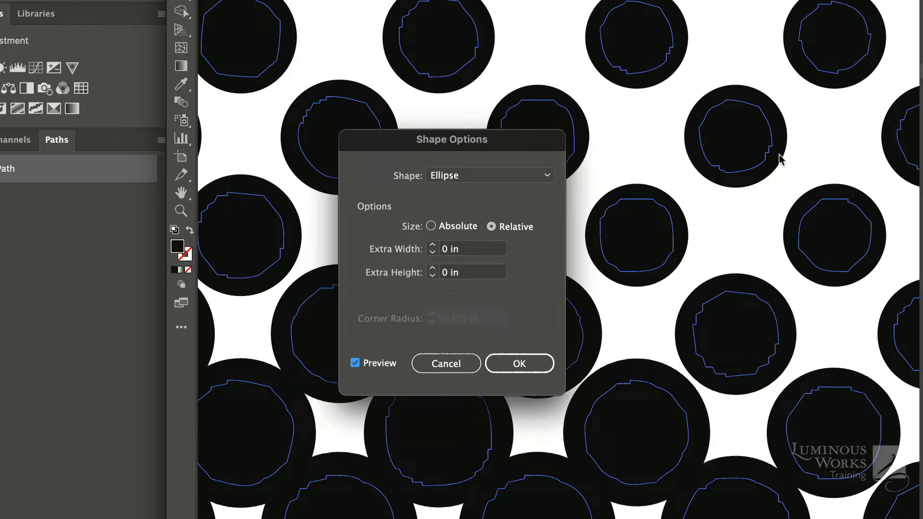
left_click(544, 369)
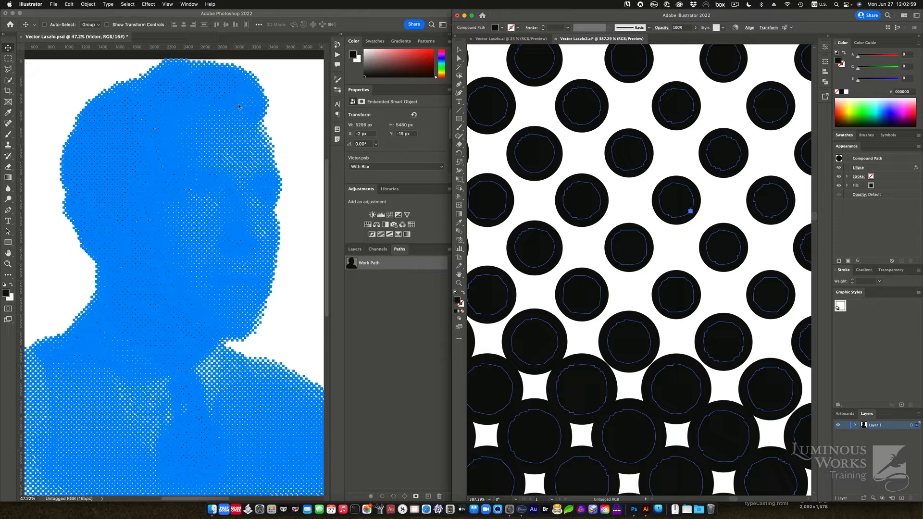
Step: Expand the ellipse effect into real circular paths, then fit the whole artboard in view, deselected
left_click(88, 3)
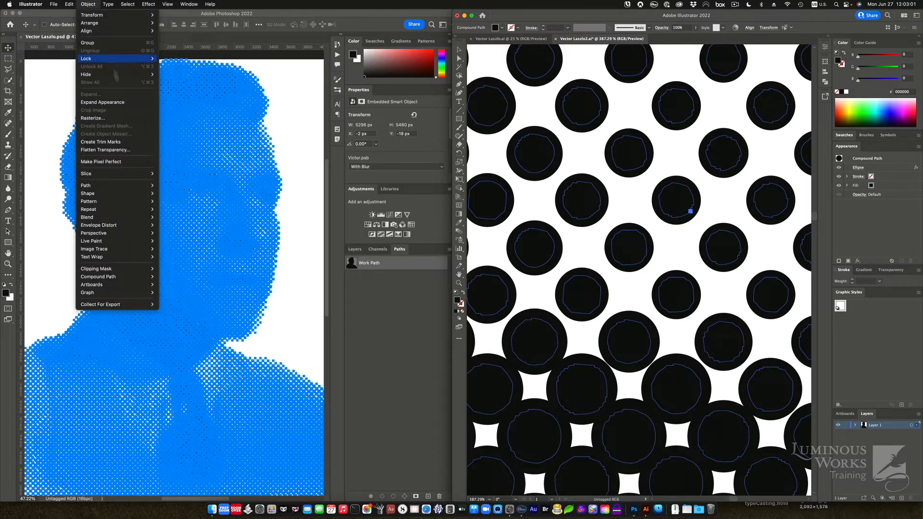
left_click(102, 102)
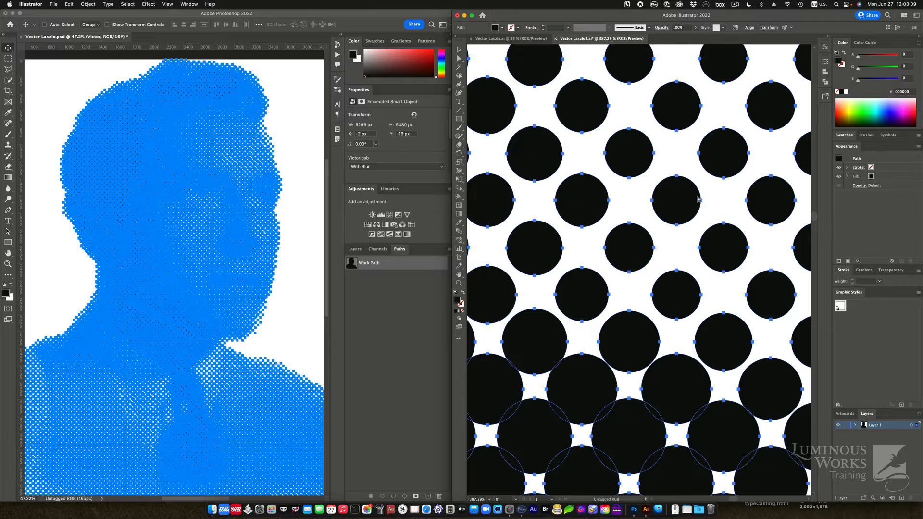
key("super+0")
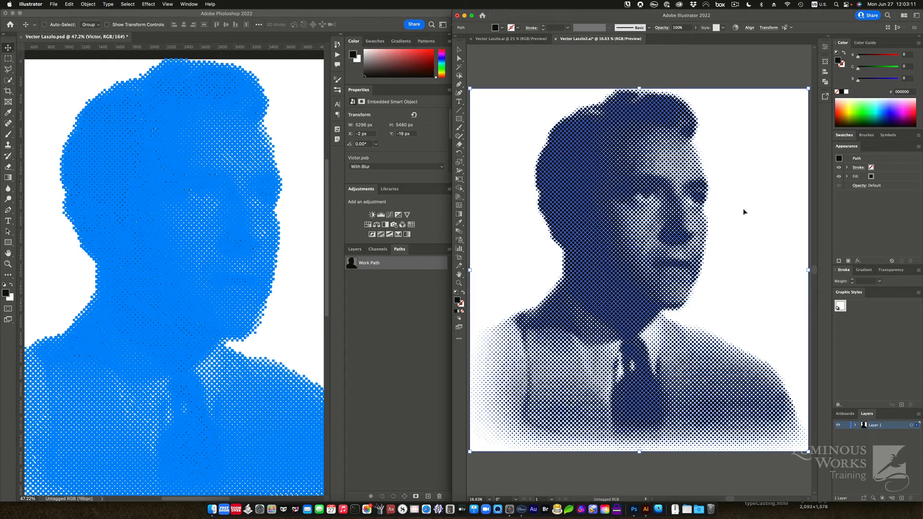
left_click(743, 209)
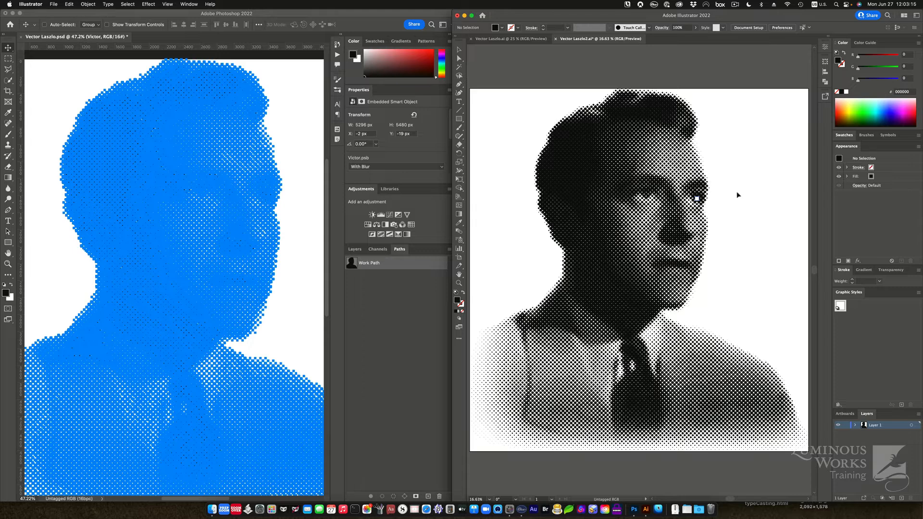
key("super+equal")
key("super+equal")
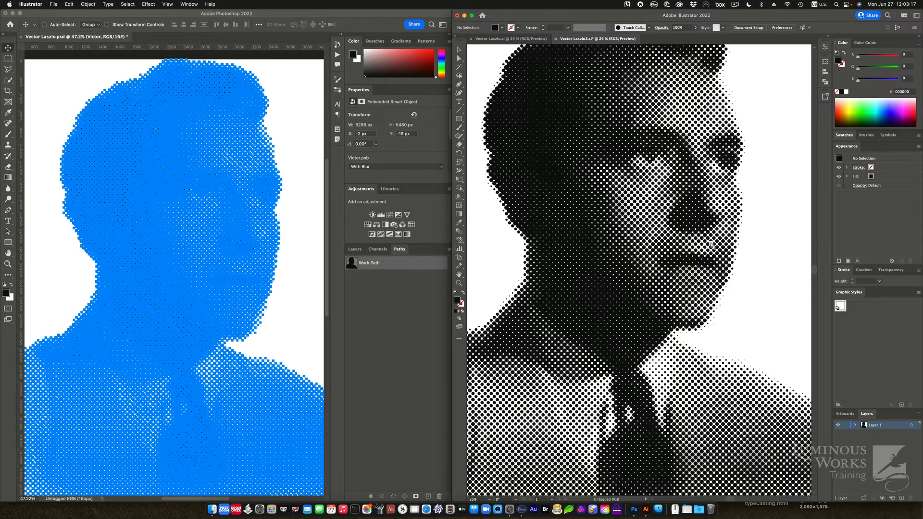
key("super+minus")
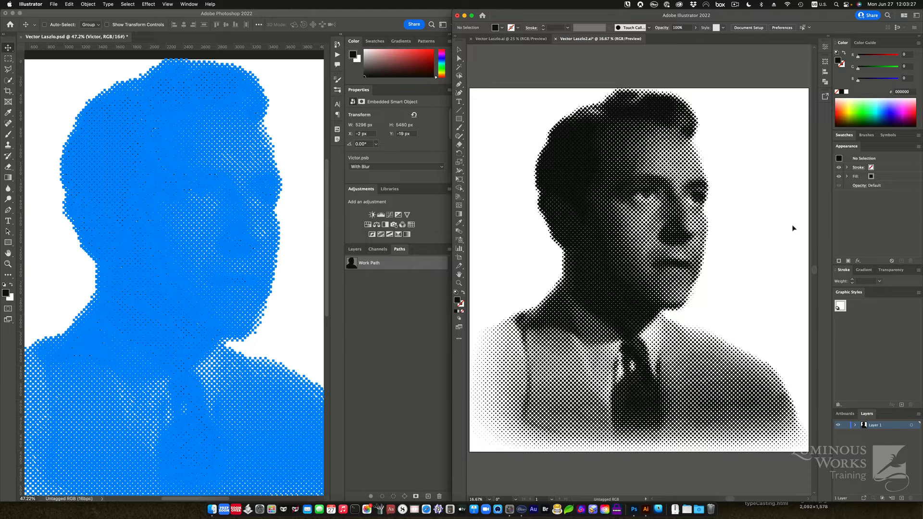
Step: Use Transform Each to scale every dot to 105% horizontally and vertically, then deselect
left_click(663, 156)
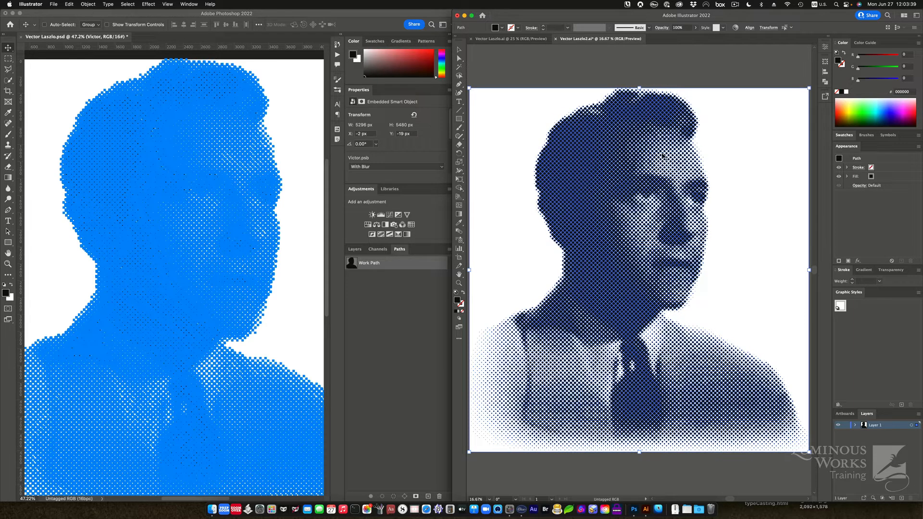
left_click(86, 6)
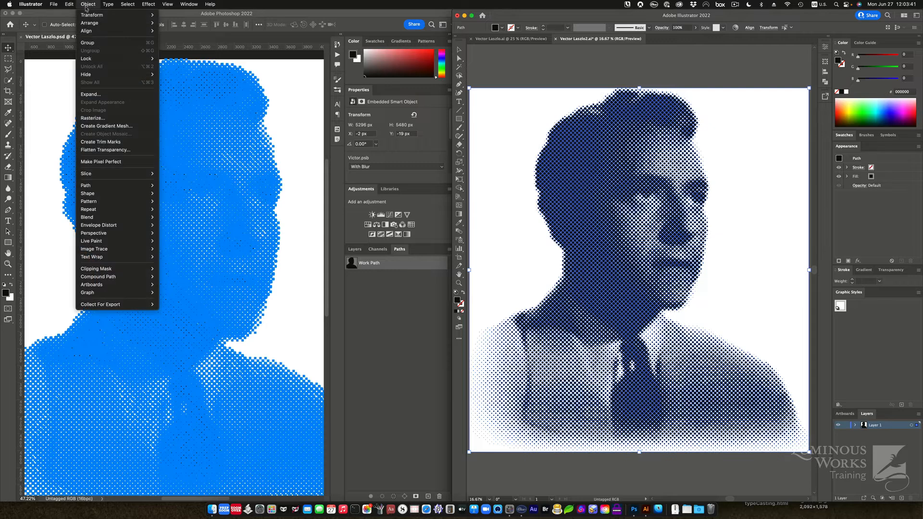
mouse_move(97, 15)
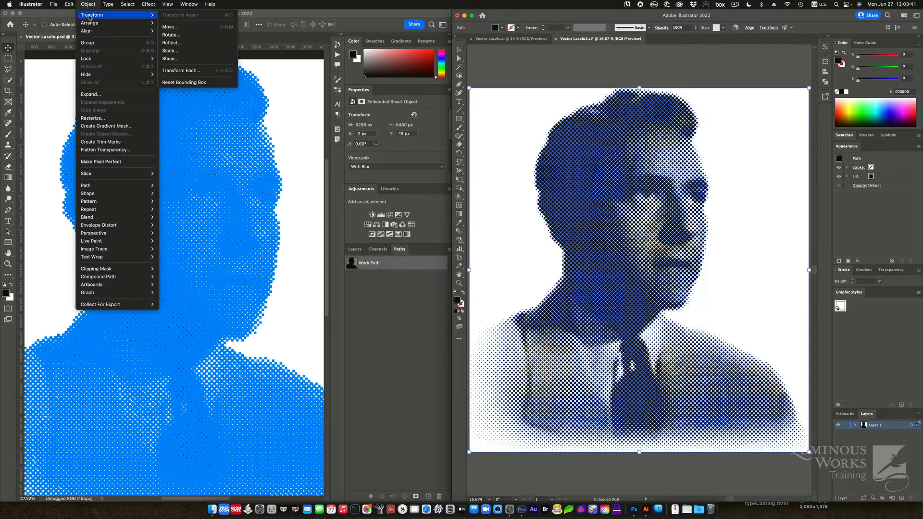
left_click(201, 74)
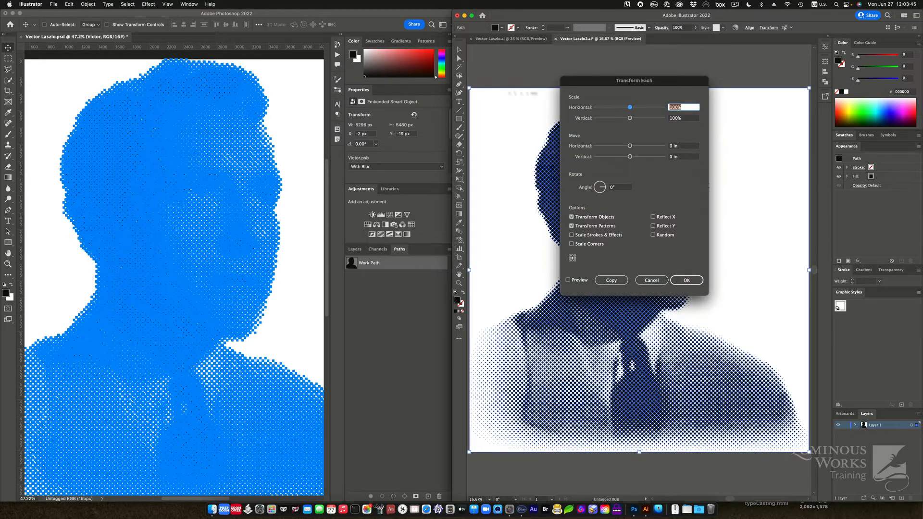
left_click_drag(595, 82, 325, 112)
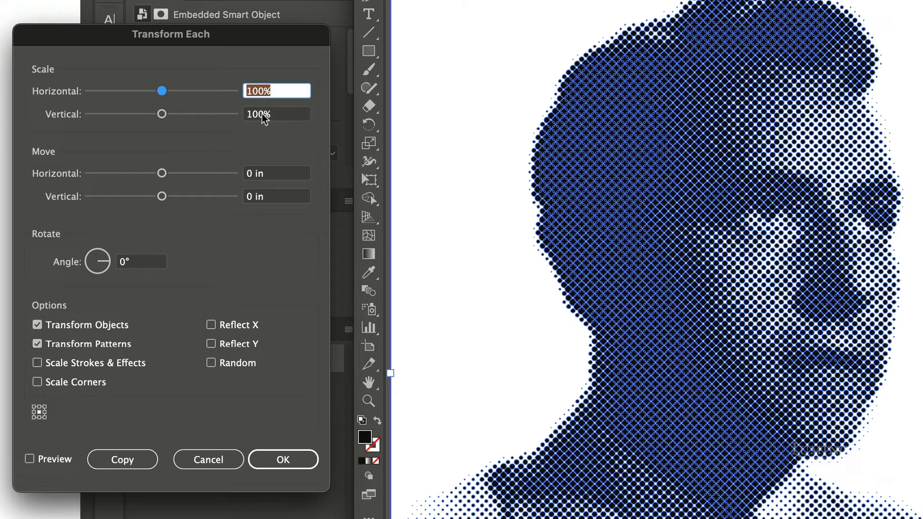
type("105")
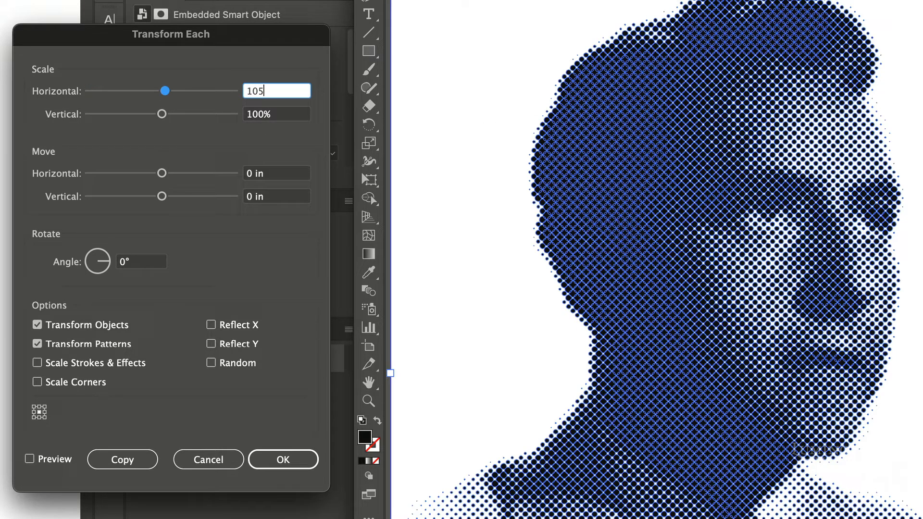
key("Tab")
type("105")
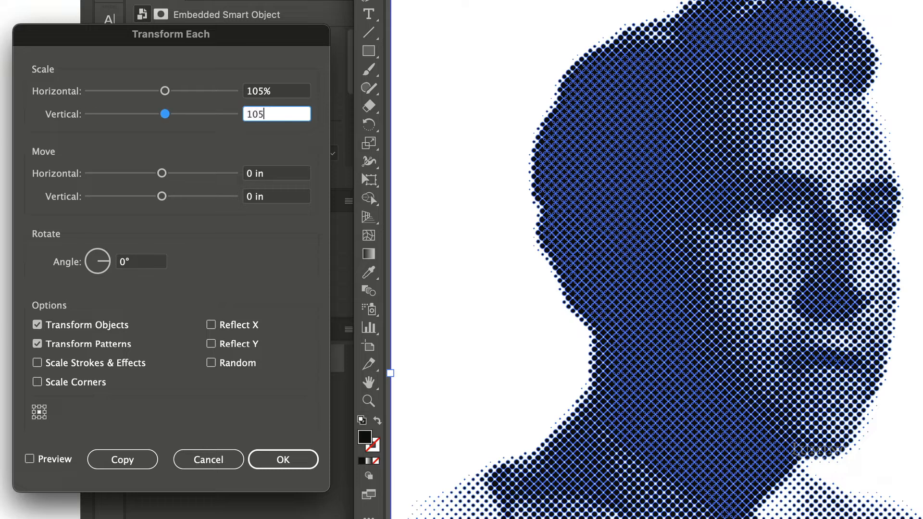
left_click(29, 459)
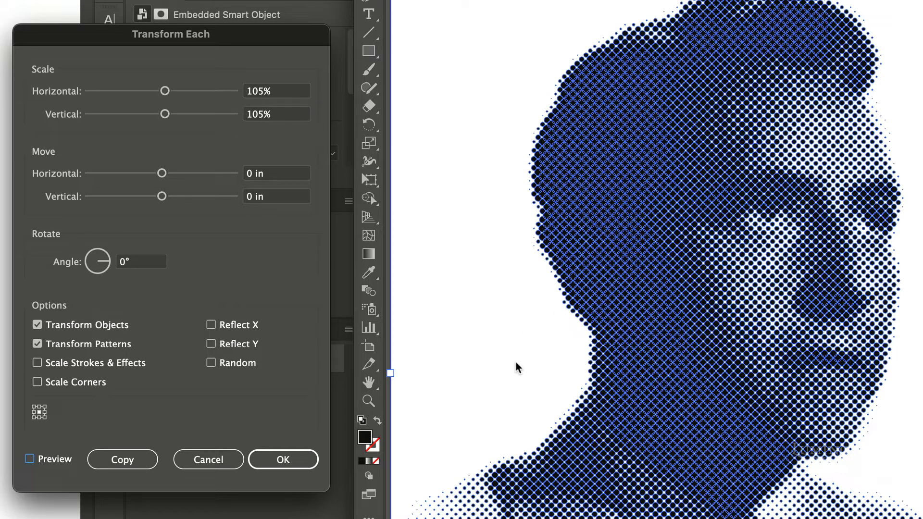
left_click(279, 459)
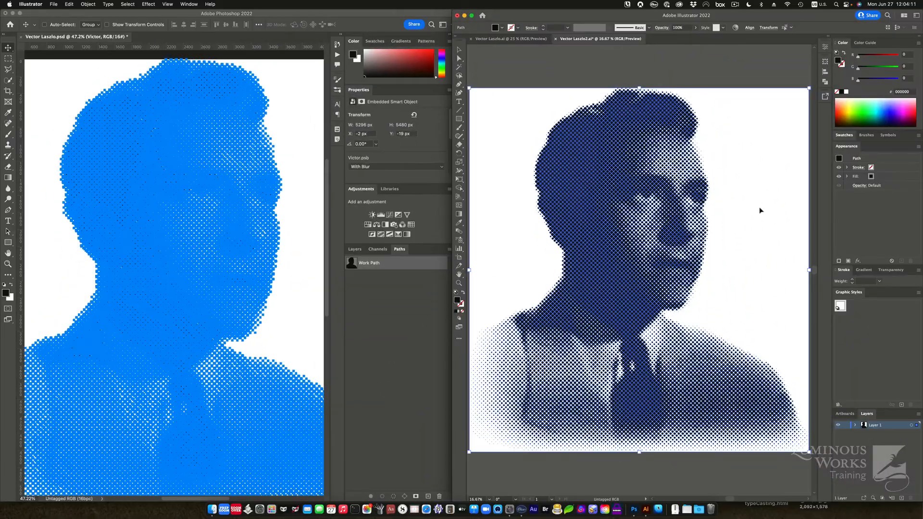
left_click(760, 210)
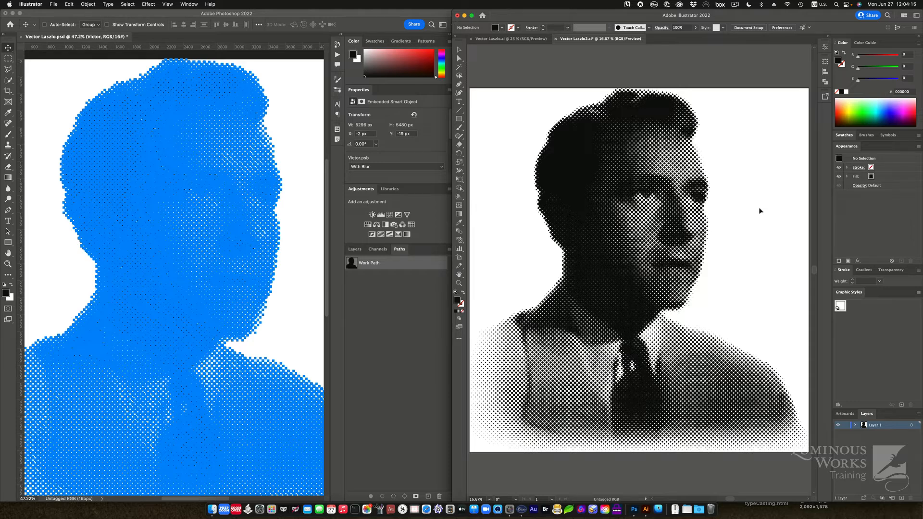
Step: Hide the work path outline and the Smart Filters in Photoshop, then return to Illustrator
left_click(379, 289)
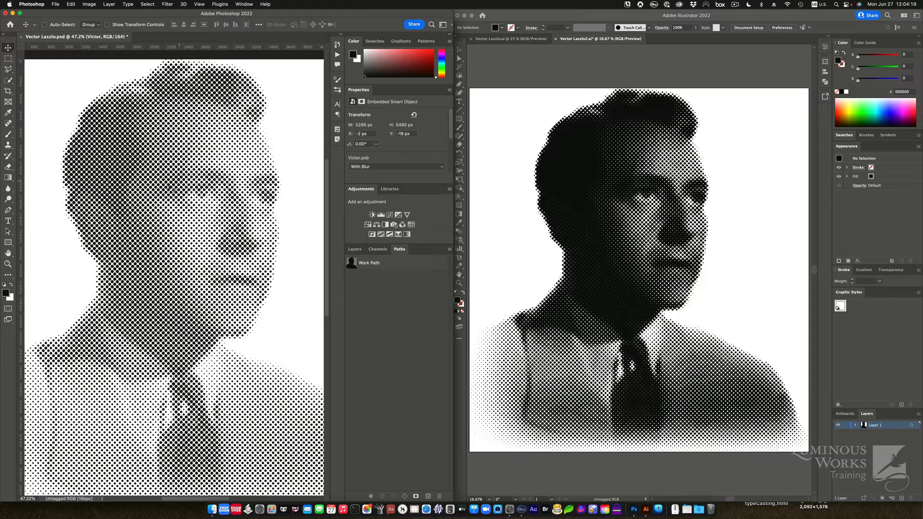
left_click(360, 249)
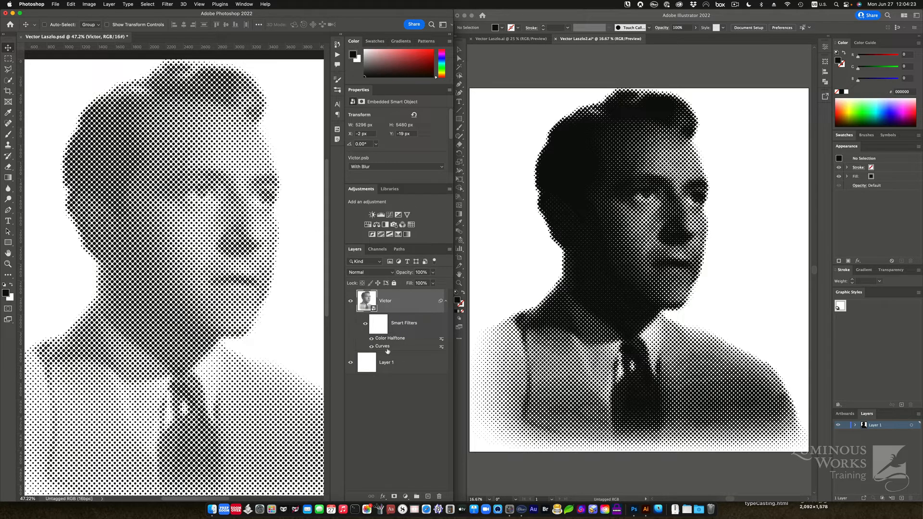
left_click(366, 325)
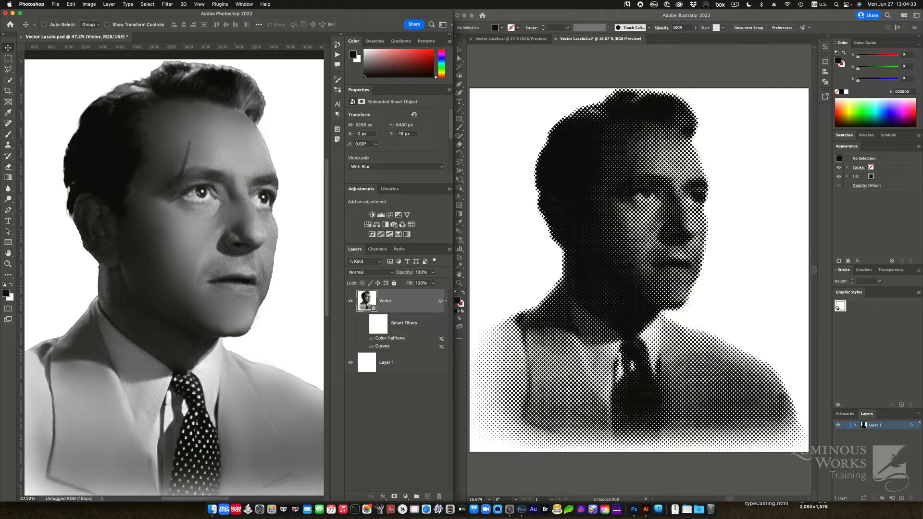
left_click(570, 91)
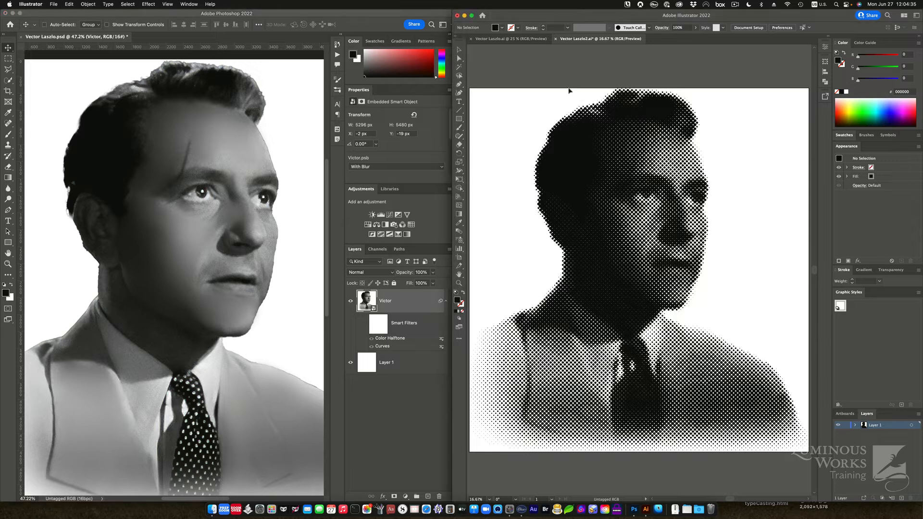
Step: Zoom into the portrait's face and select a single dot to inspect it
key("super+space")
left_click_drag(574, 135, 715, 223)
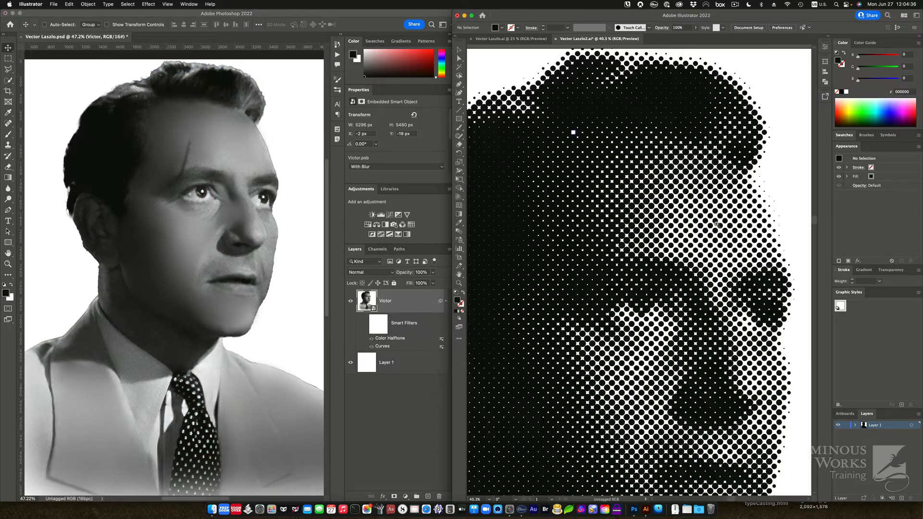
left_click(690, 208)
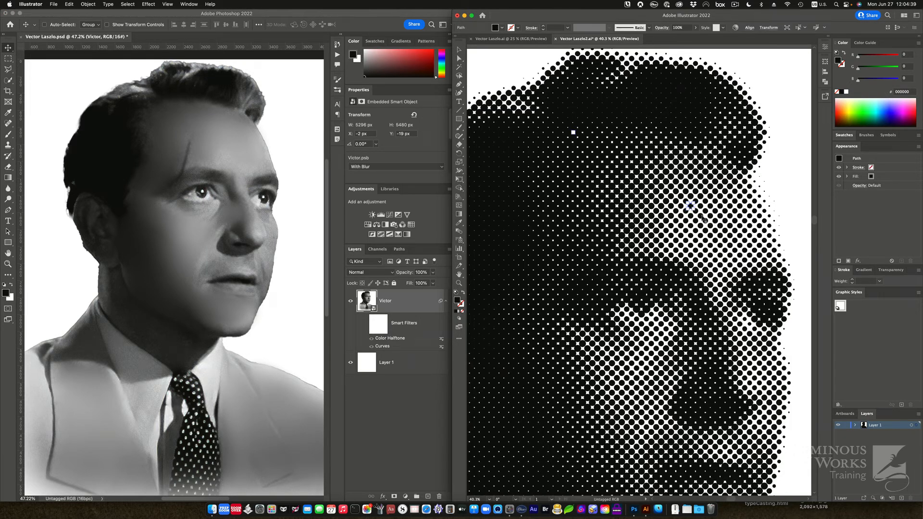